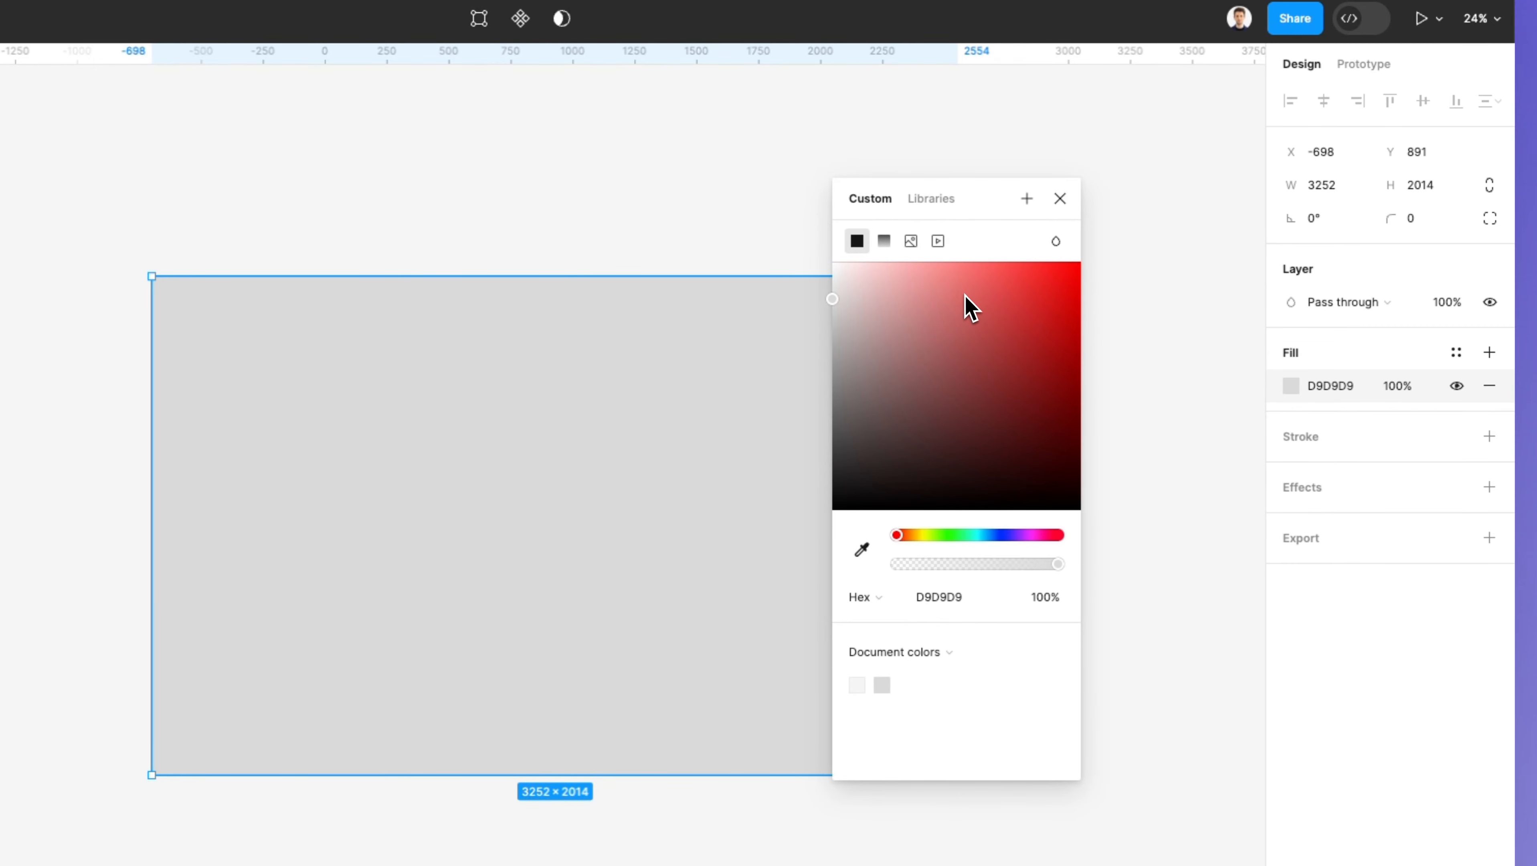
Step: Set the rectangle's solid fill color to purple 6F00A4 by adjusting the color field and hue slider
drag(895, 305, 1002, 360)
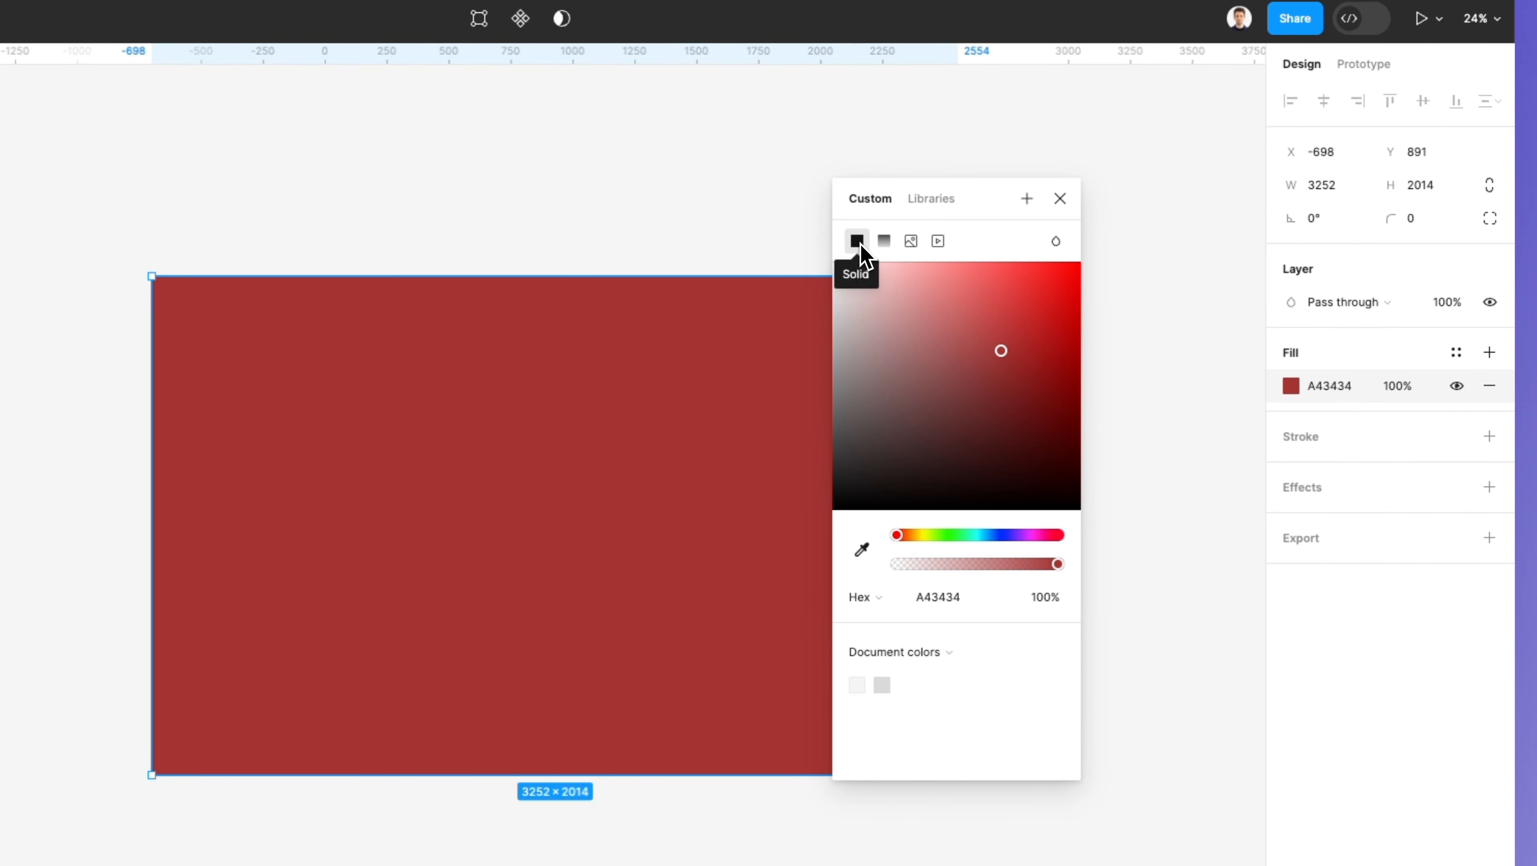
drag(1001, 350, 1108, 358)
drag(909, 535, 1004, 541)
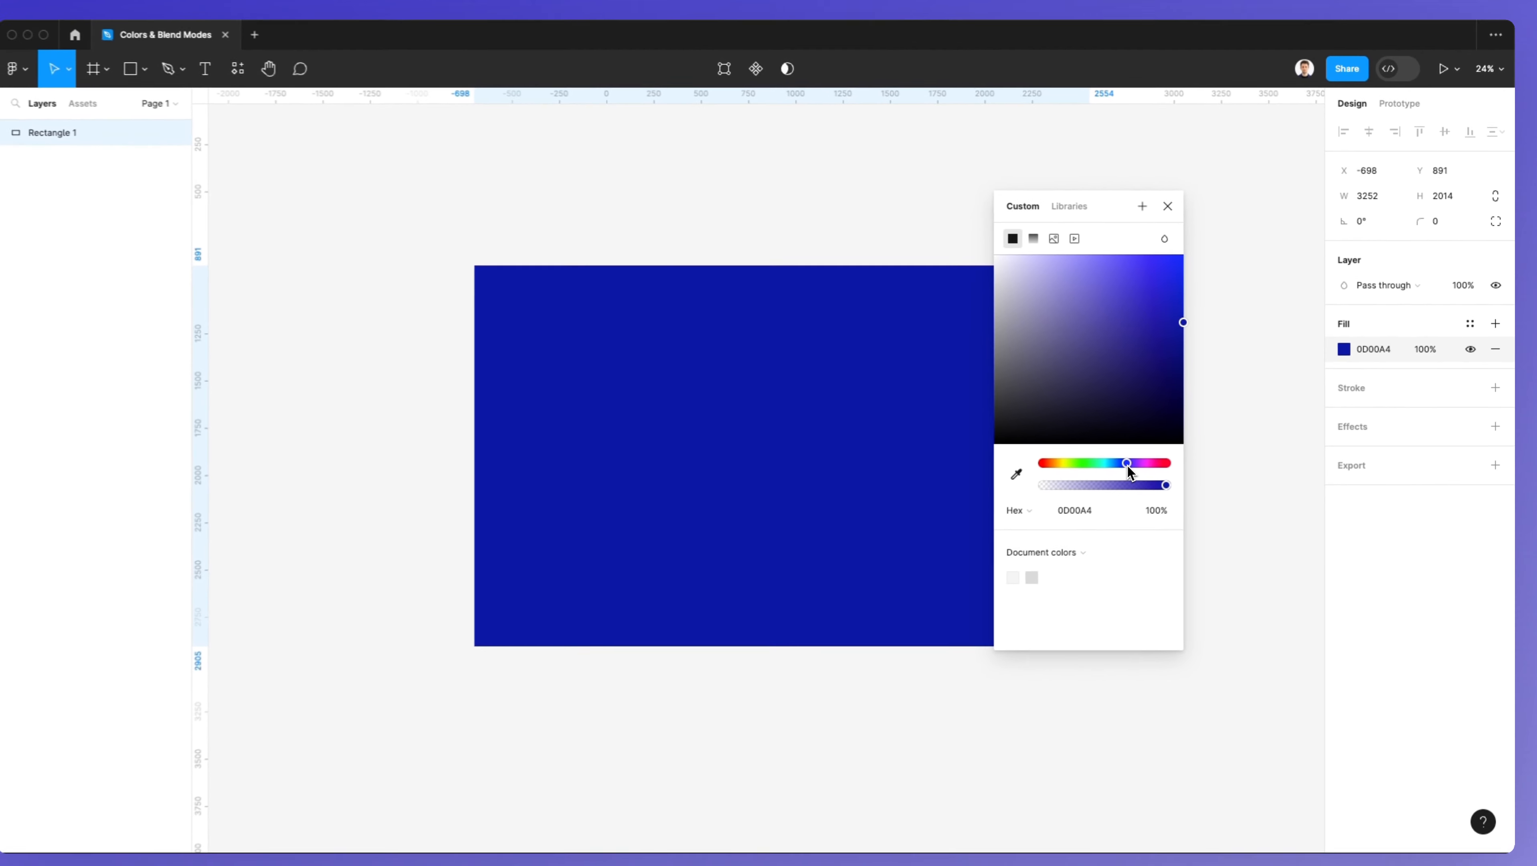
mouse_move(1127, 466)
mouse_down()
mouse_move(1161, 469)
mouse_move(1146, 461)
mouse_up()
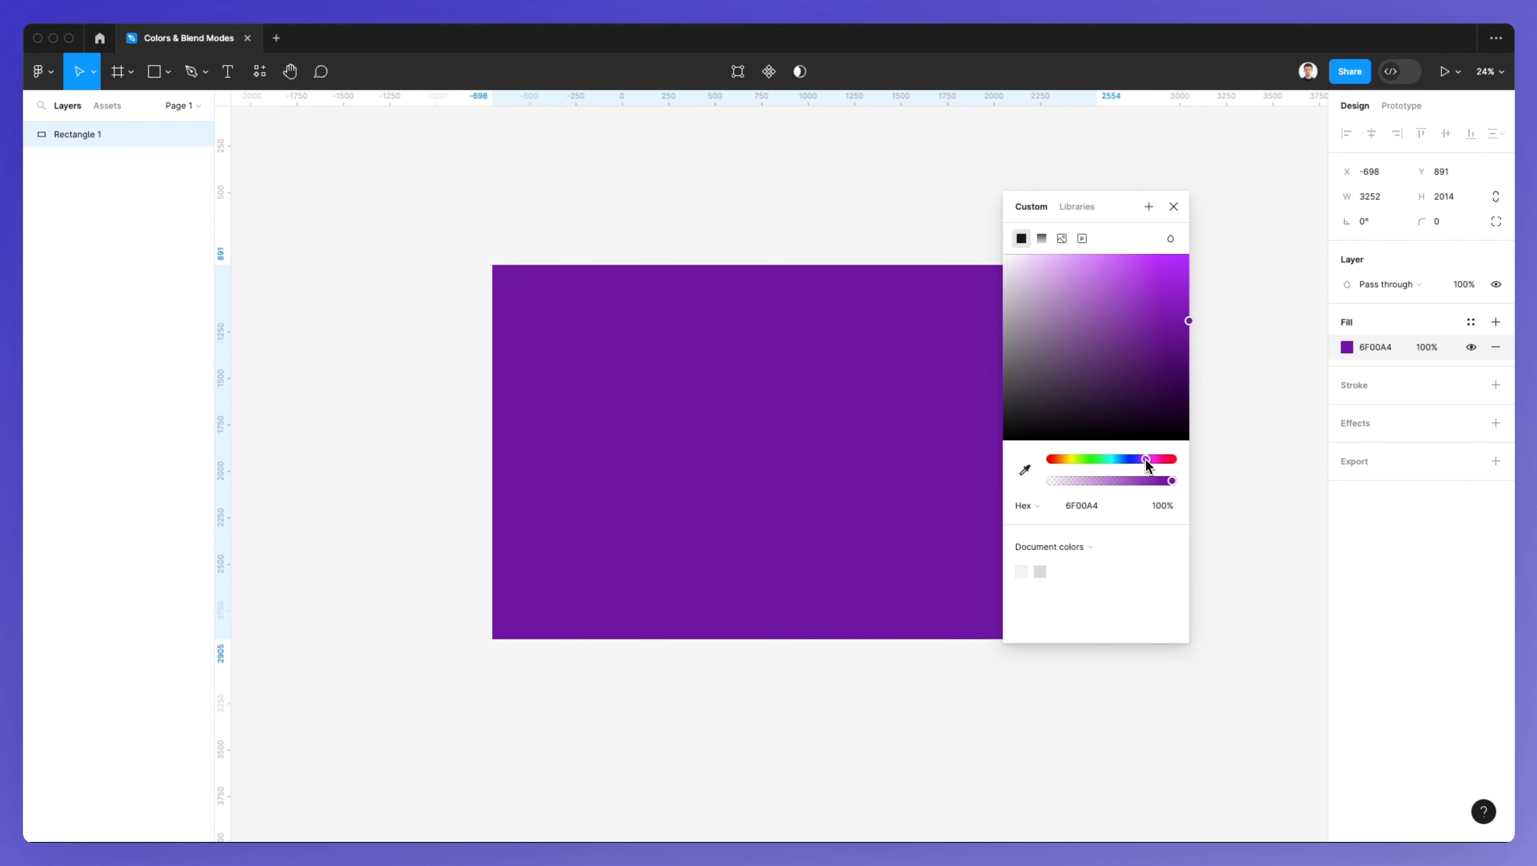
click(1025, 470)
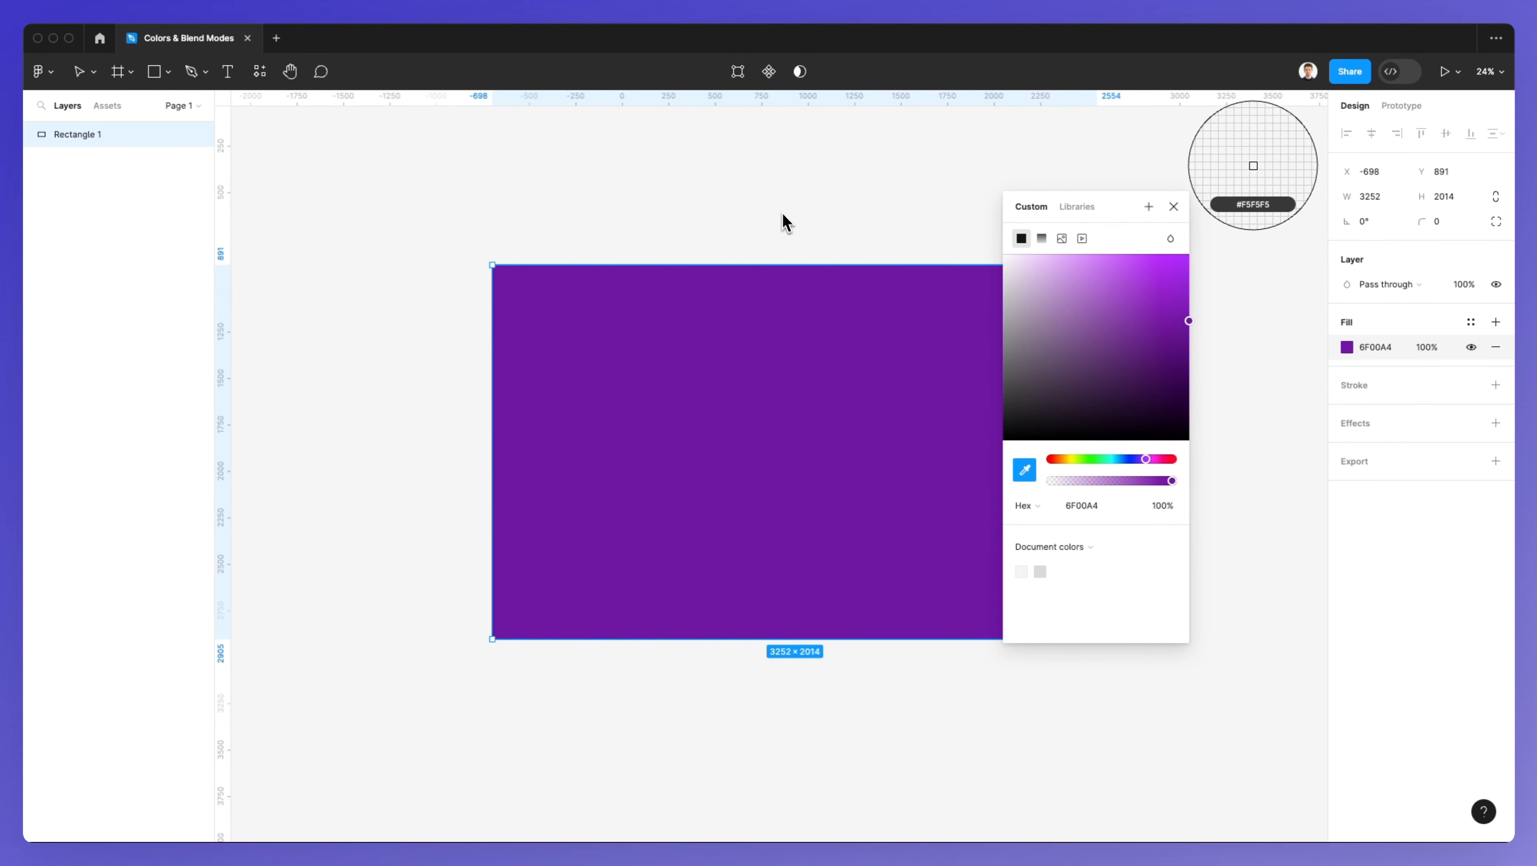
click(1347, 348)
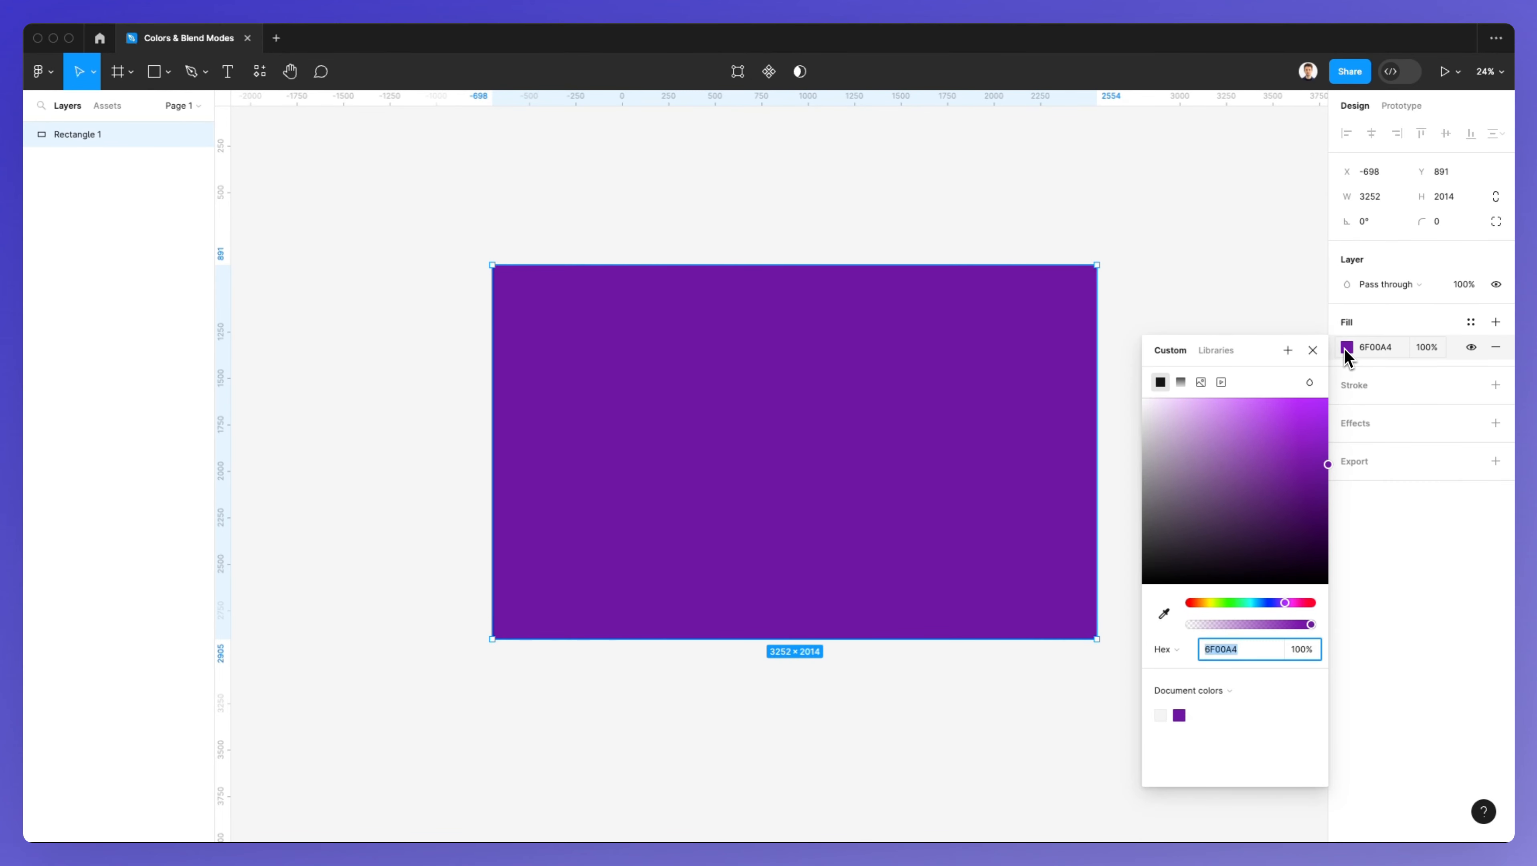
drag(1291, 349, 1077, 243)
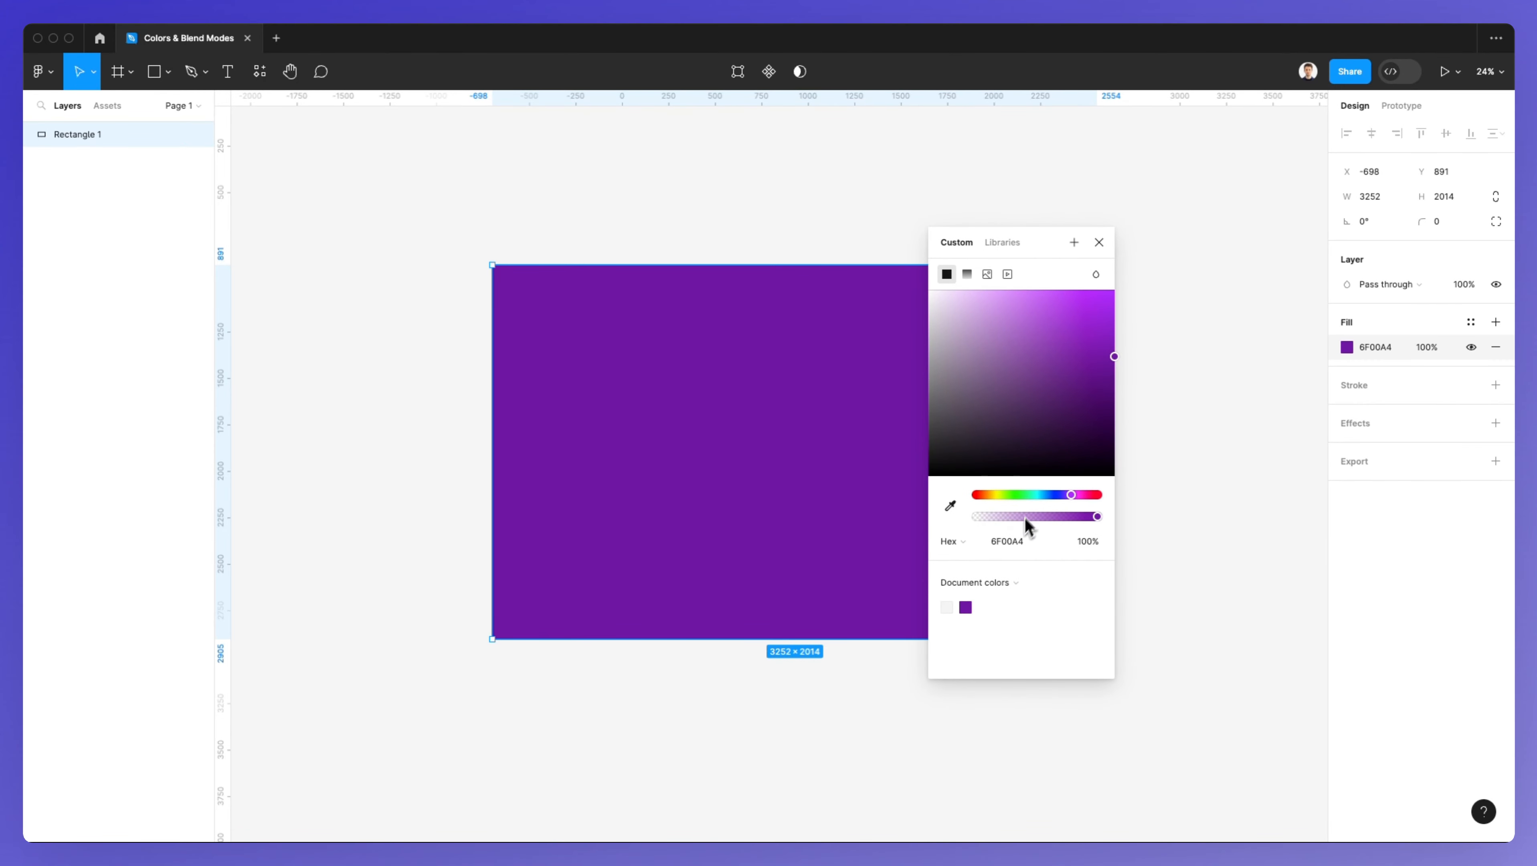
drag(1028, 517, 1118, 522)
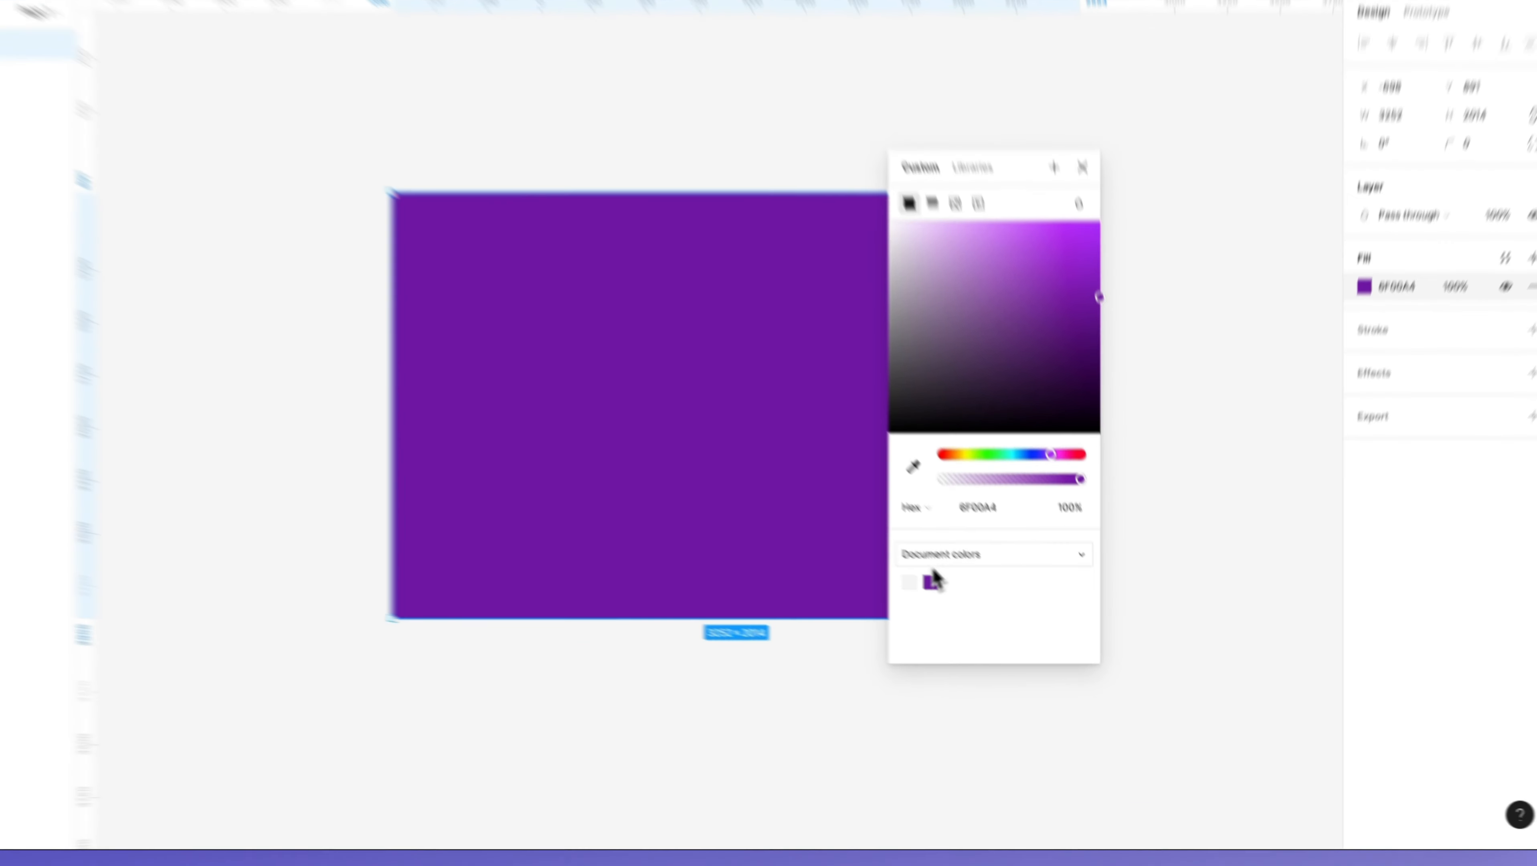
Step: Switch the rectangle's fill to a linear gradient and open the team colors library
click(953, 557)
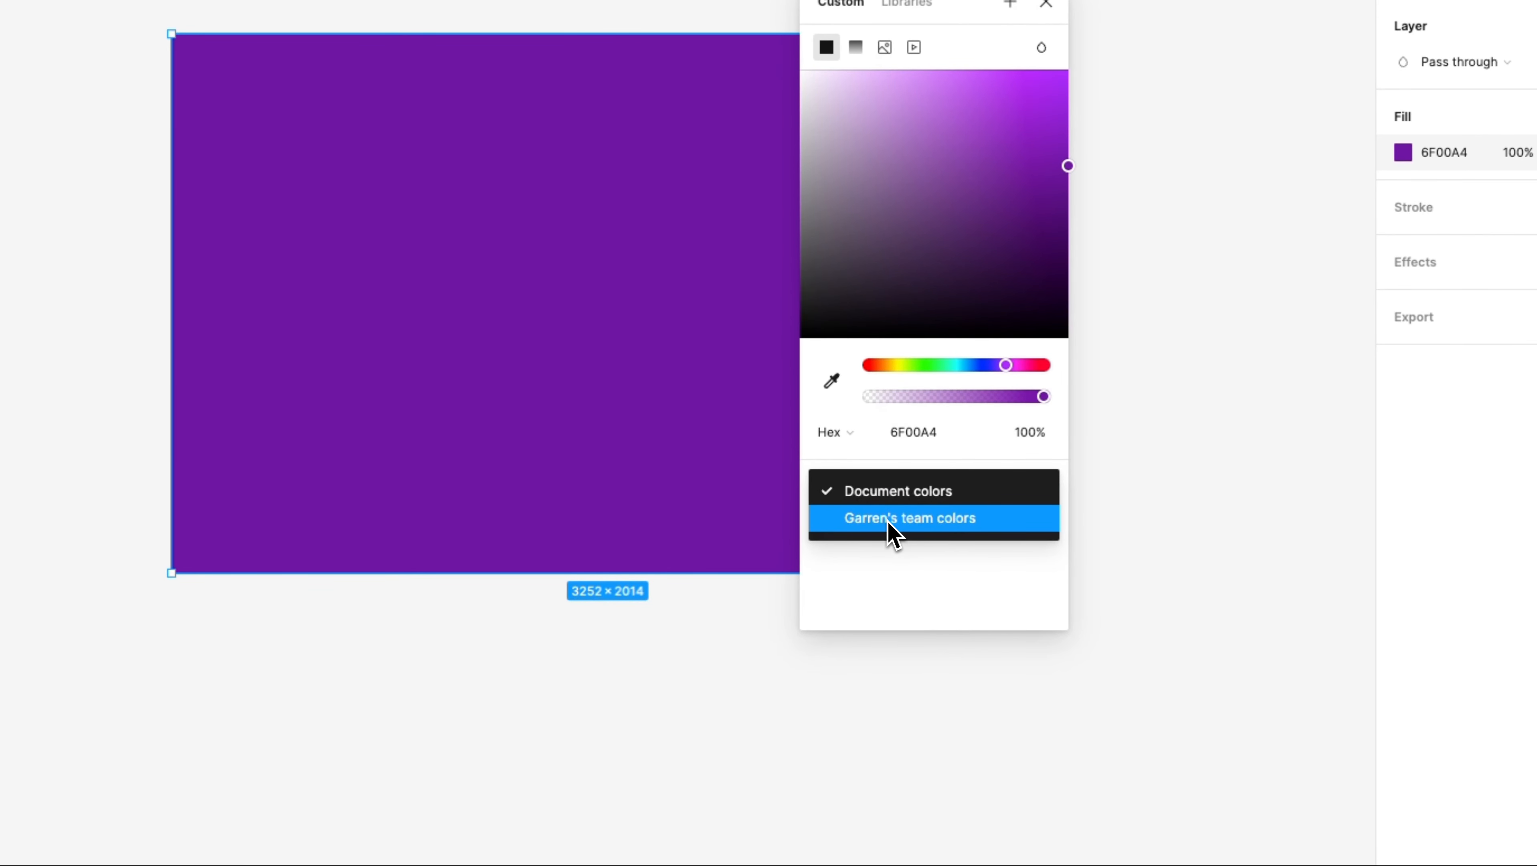
click(887, 587)
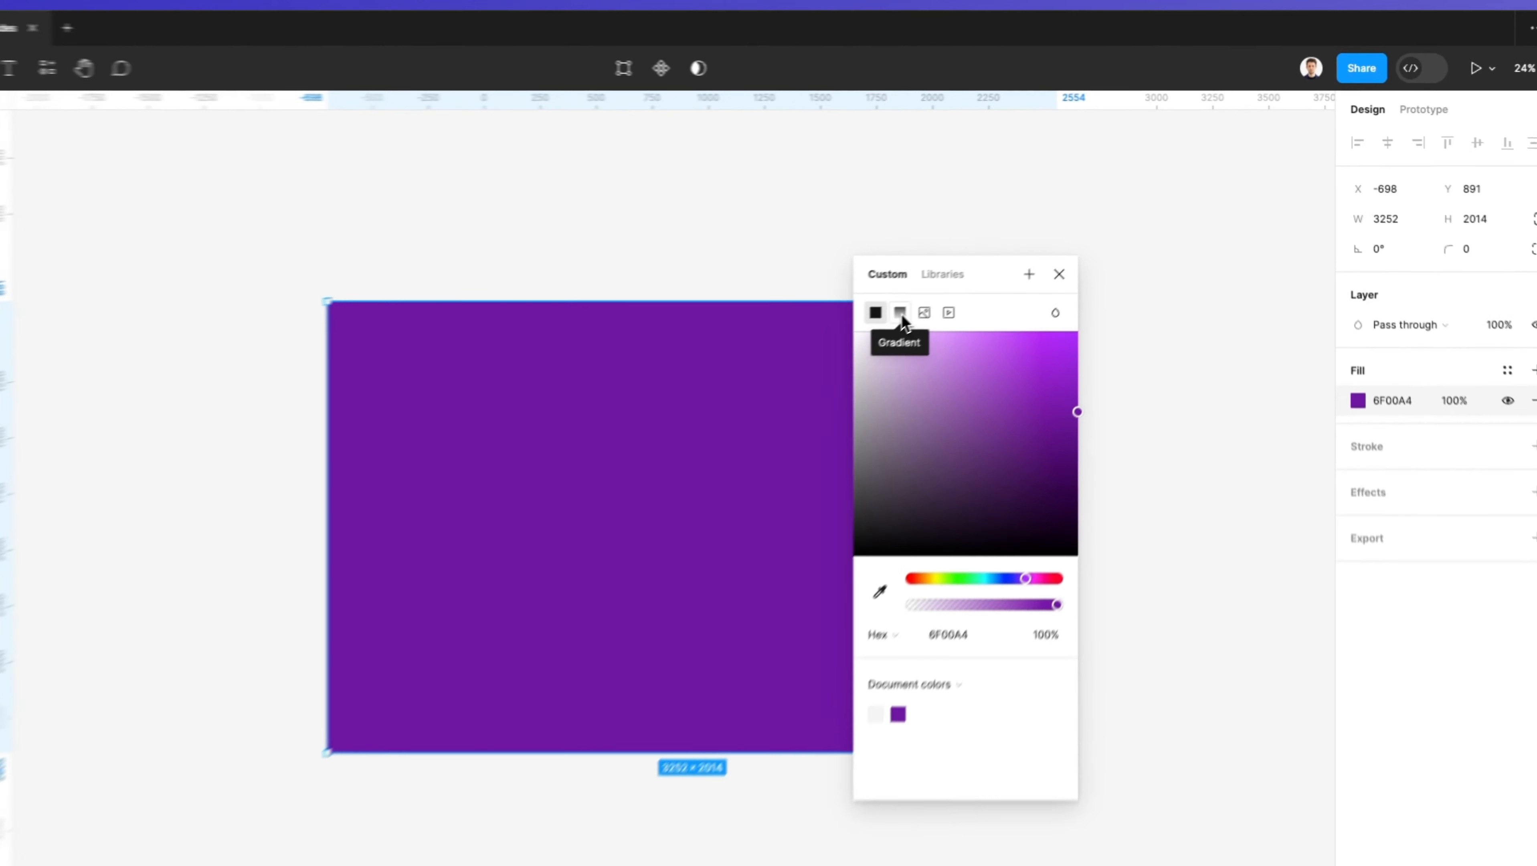
click(967, 274)
drag(909, 286, 1240, 263)
click(1239, 264)
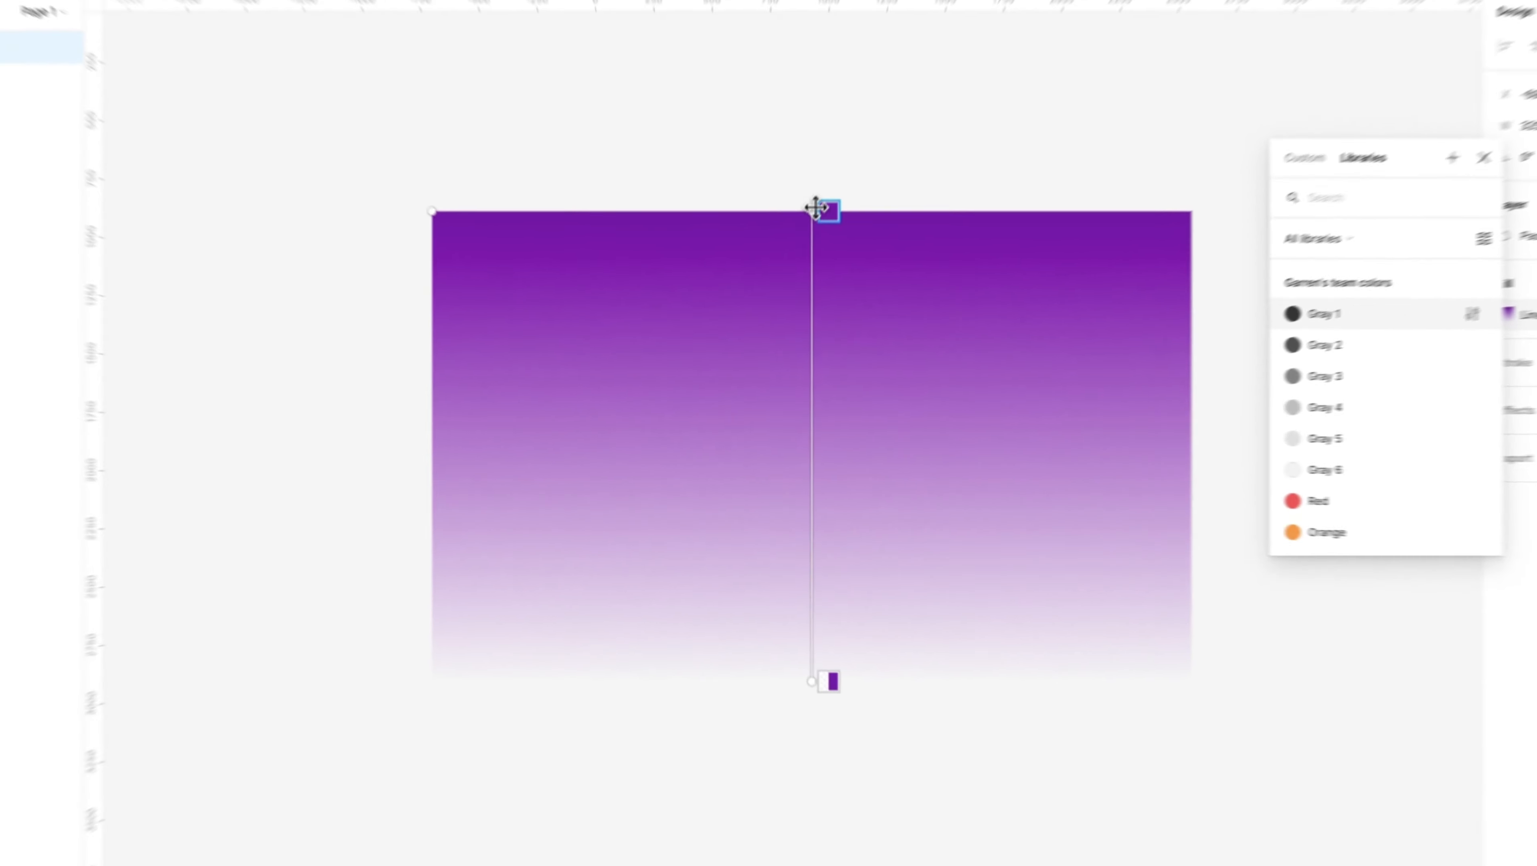
Step: Move the gradient handles so the gradient runs diagonally from the top-left to the bottom-right corner
mouse_move(799, 262)
mouse_down()
mouse_move(691, 268)
mouse_move(824, 267)
mouse_up()
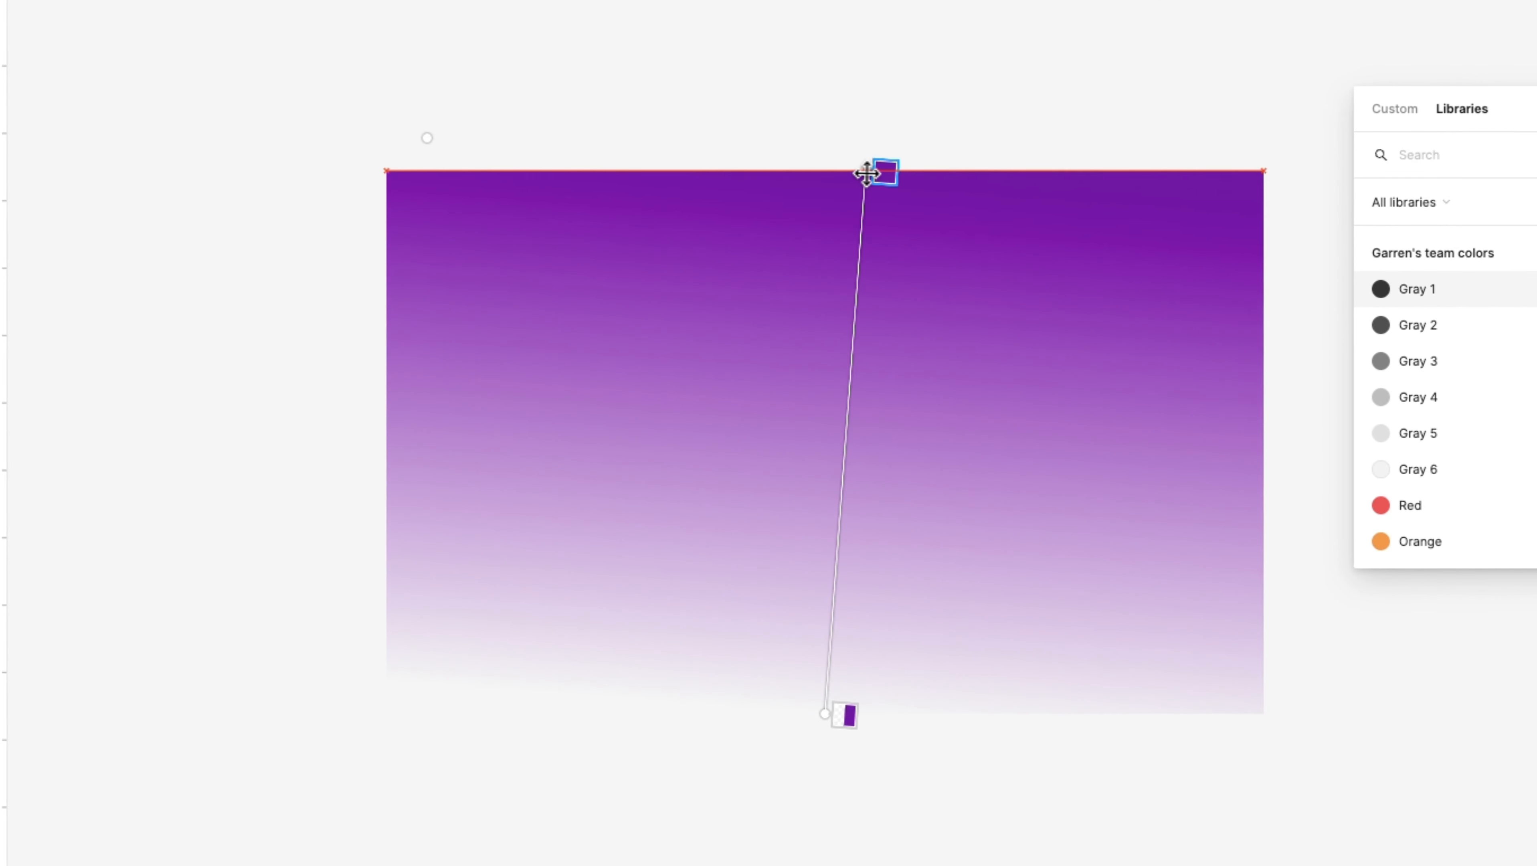
drag(867, 174, 387, 170)
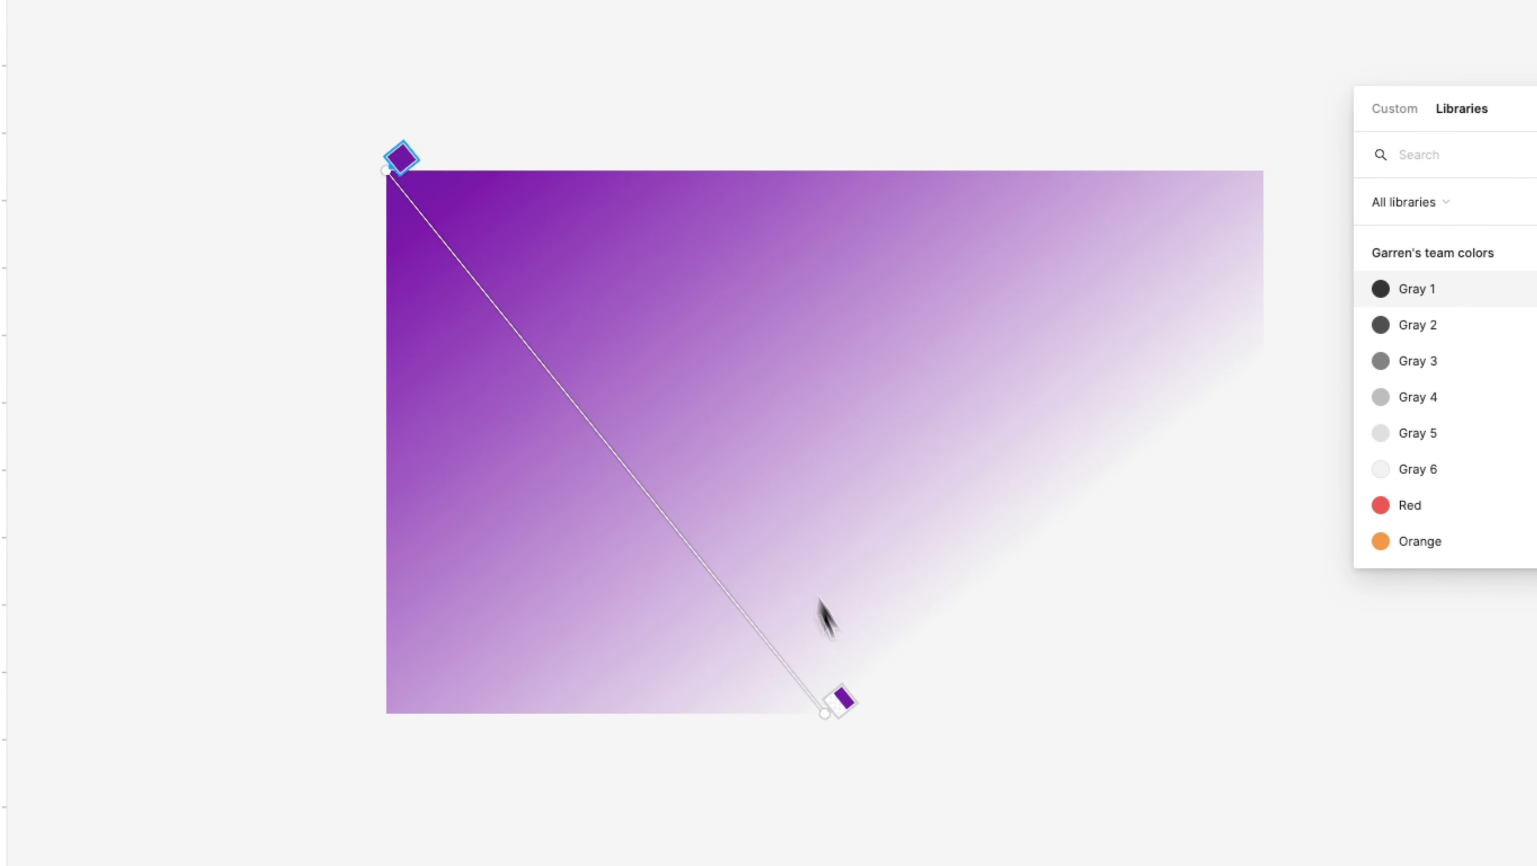
drag(825, 713, 1166, 708)
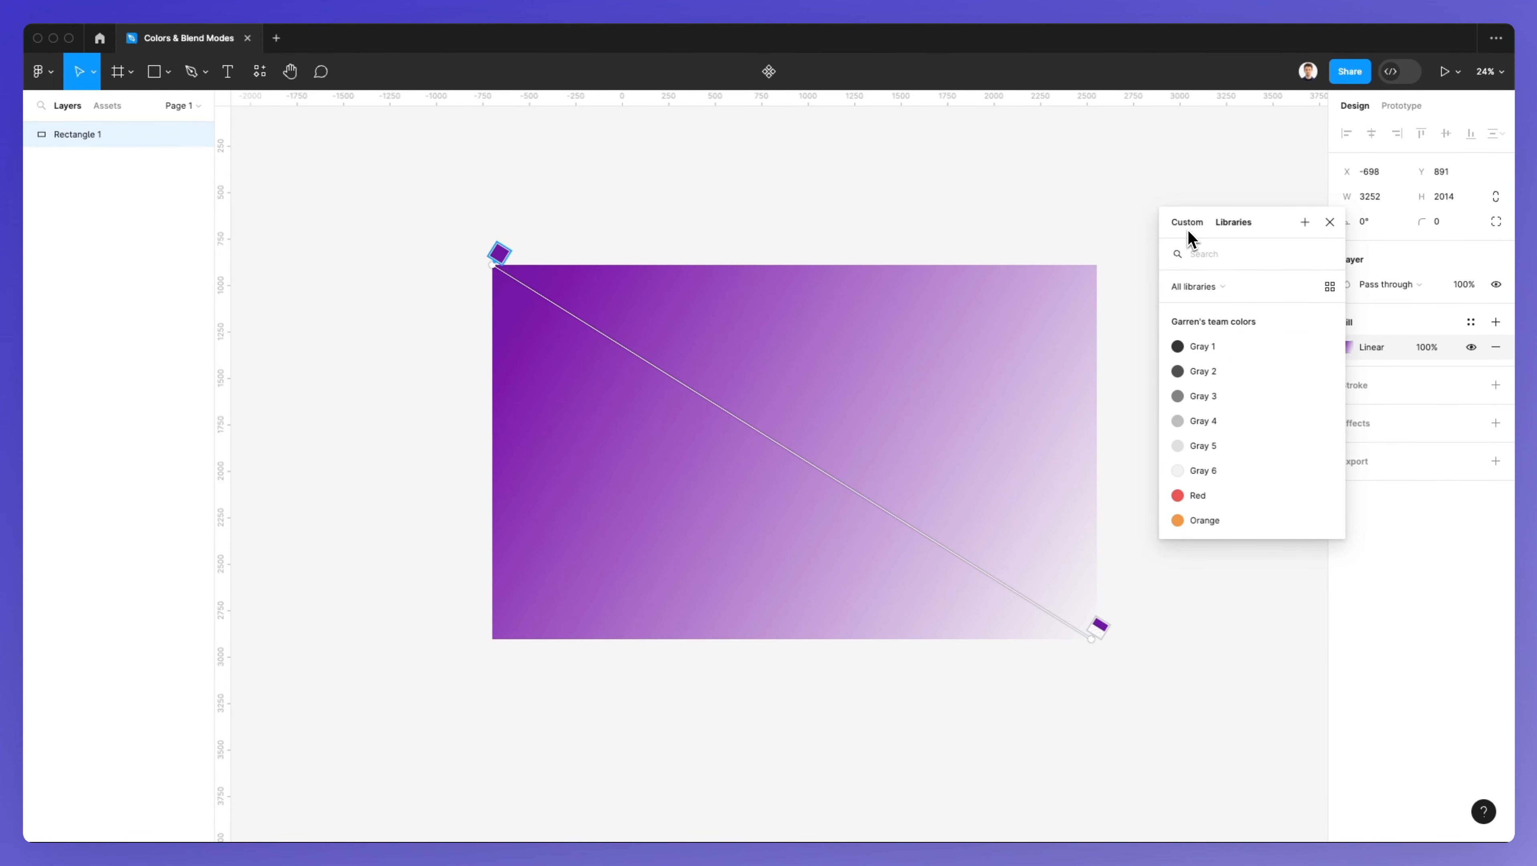
Step: Set the first gradient stop's color to blue 0038FF
click(1188, 228)
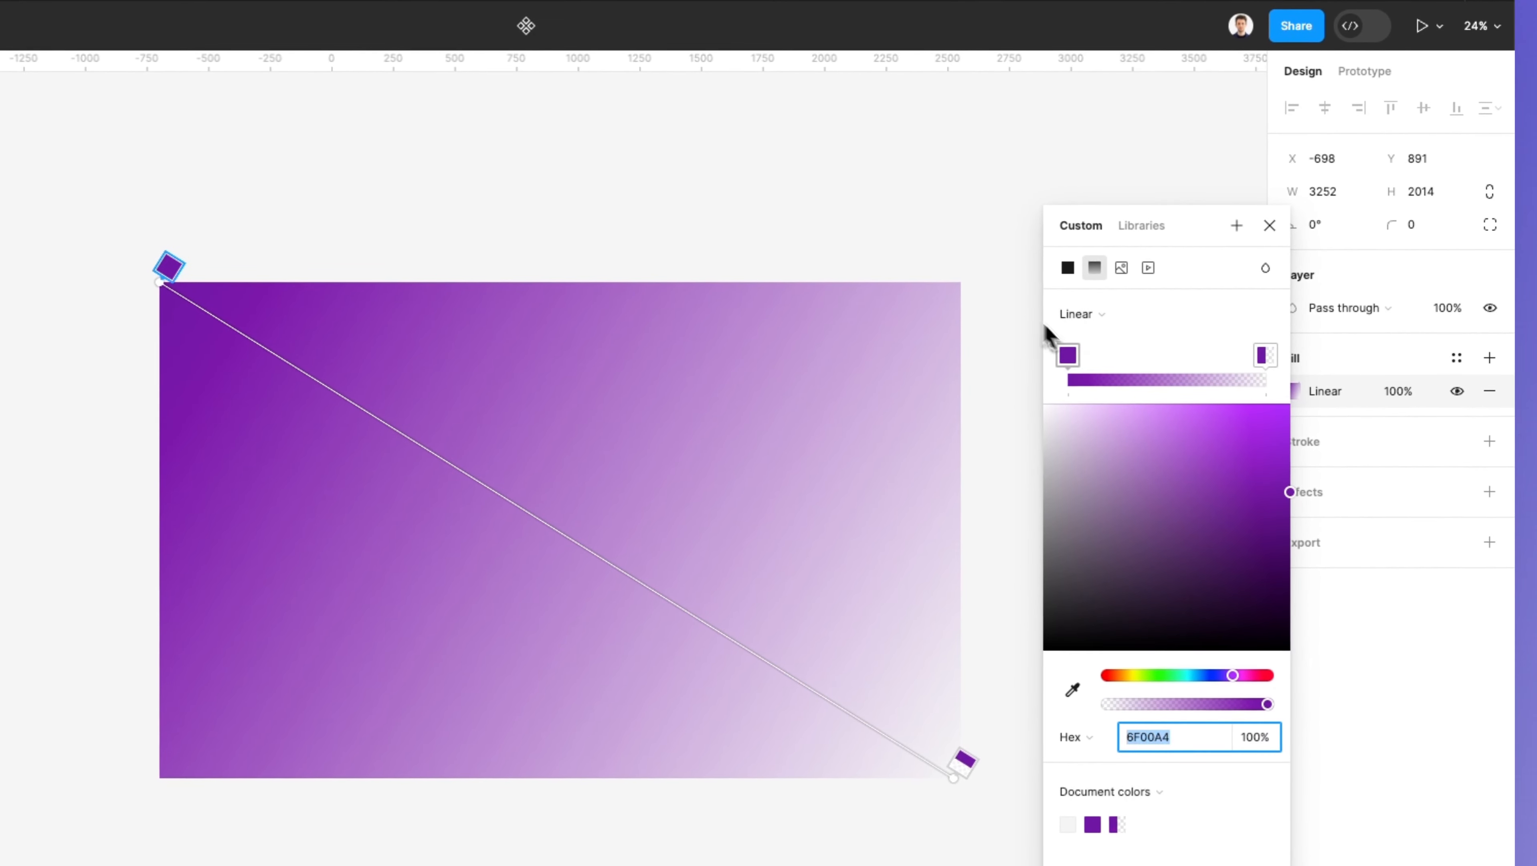
drag(1200, 232, 1153, 116)
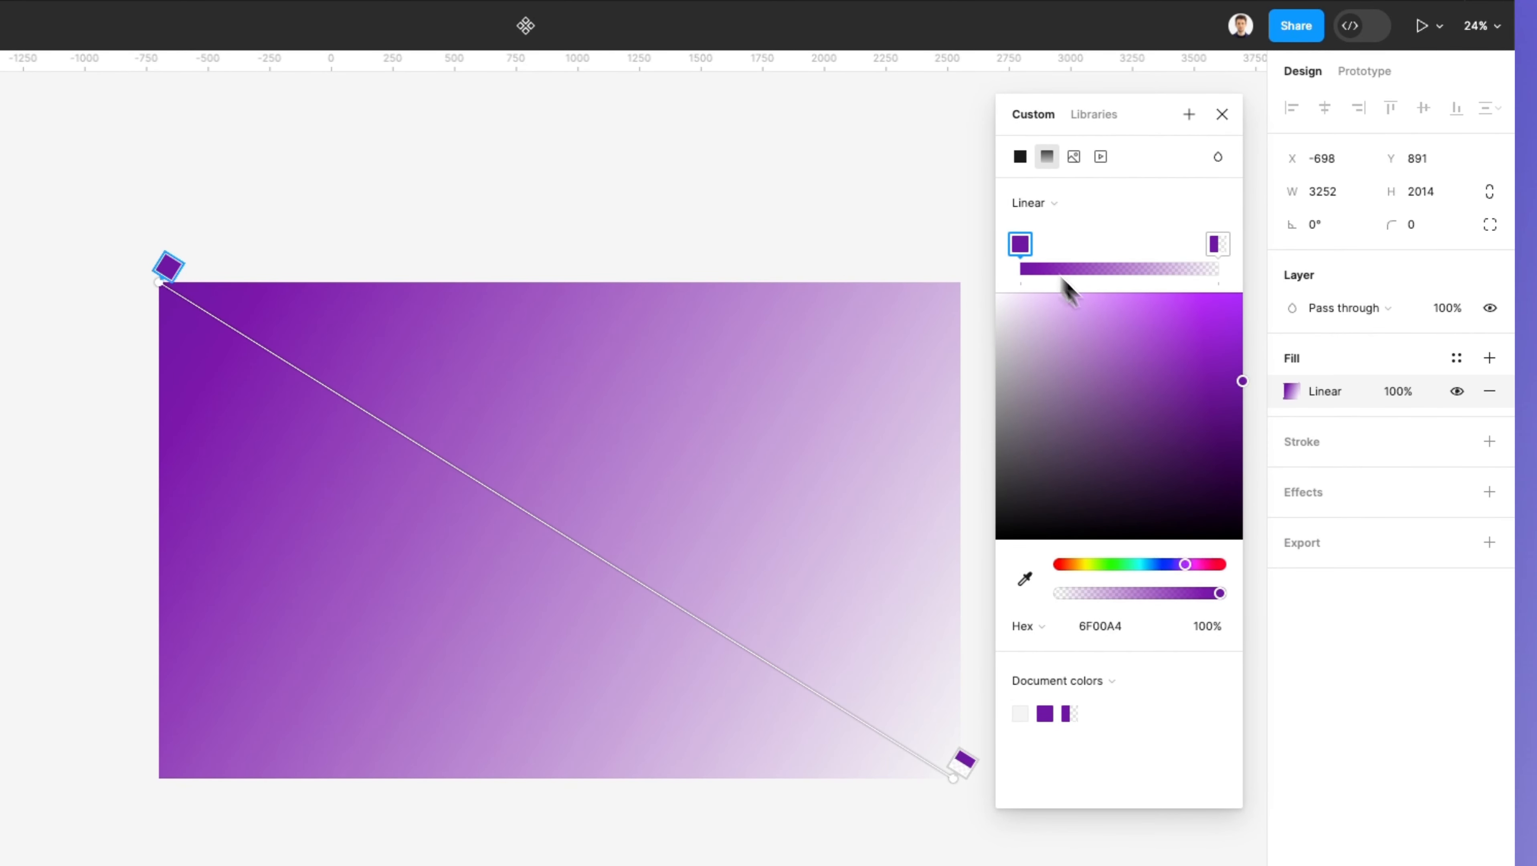
click(1159, 564)
drag(1167, 518, 1299, 264)
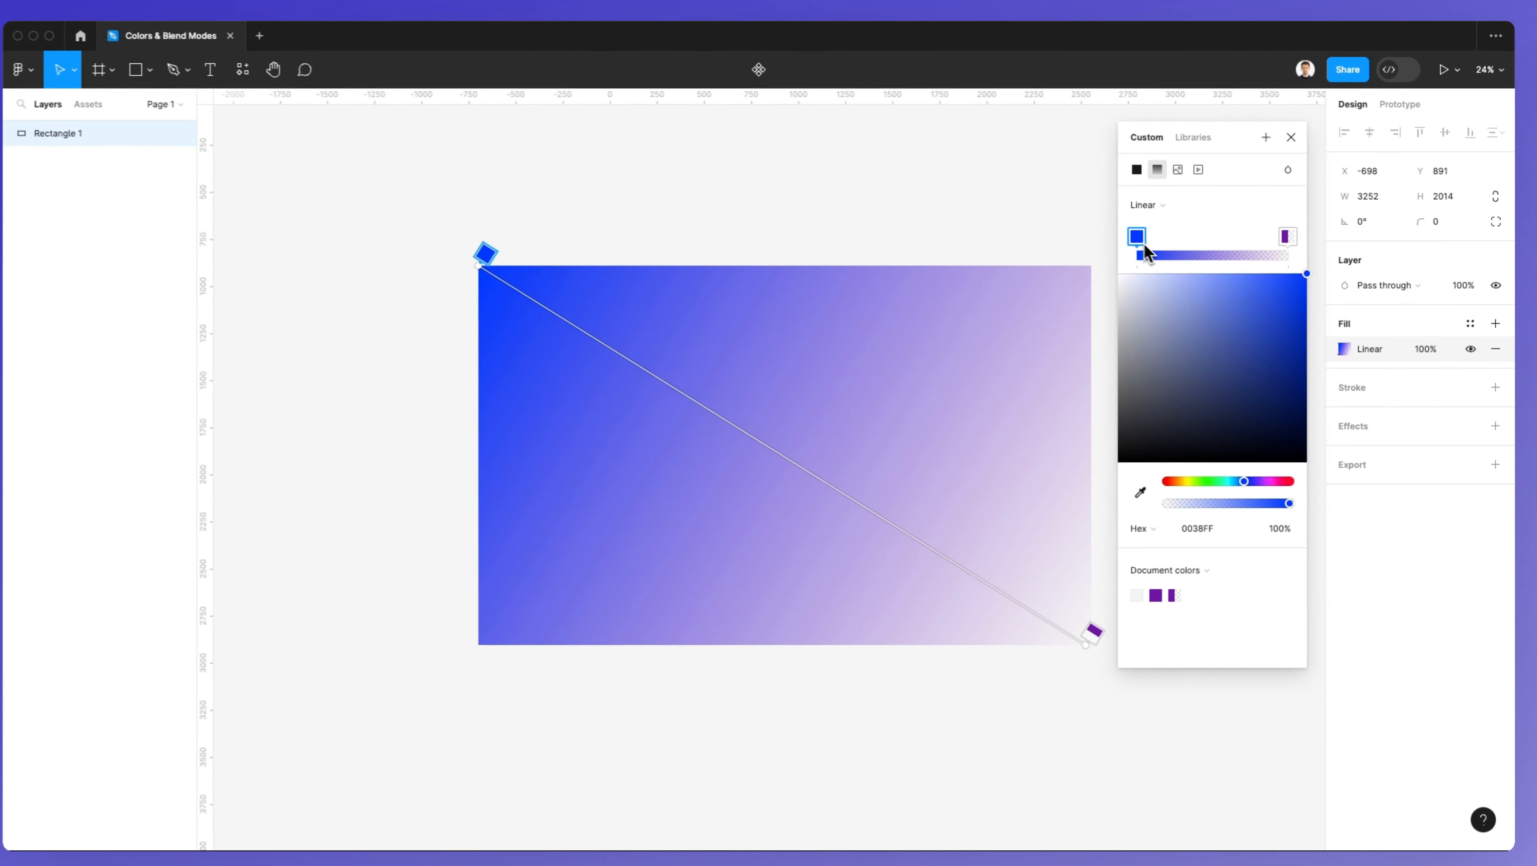
Step: Set the end gradient stop to light blue 00C2FF at 100% opacity
click(980, 565)
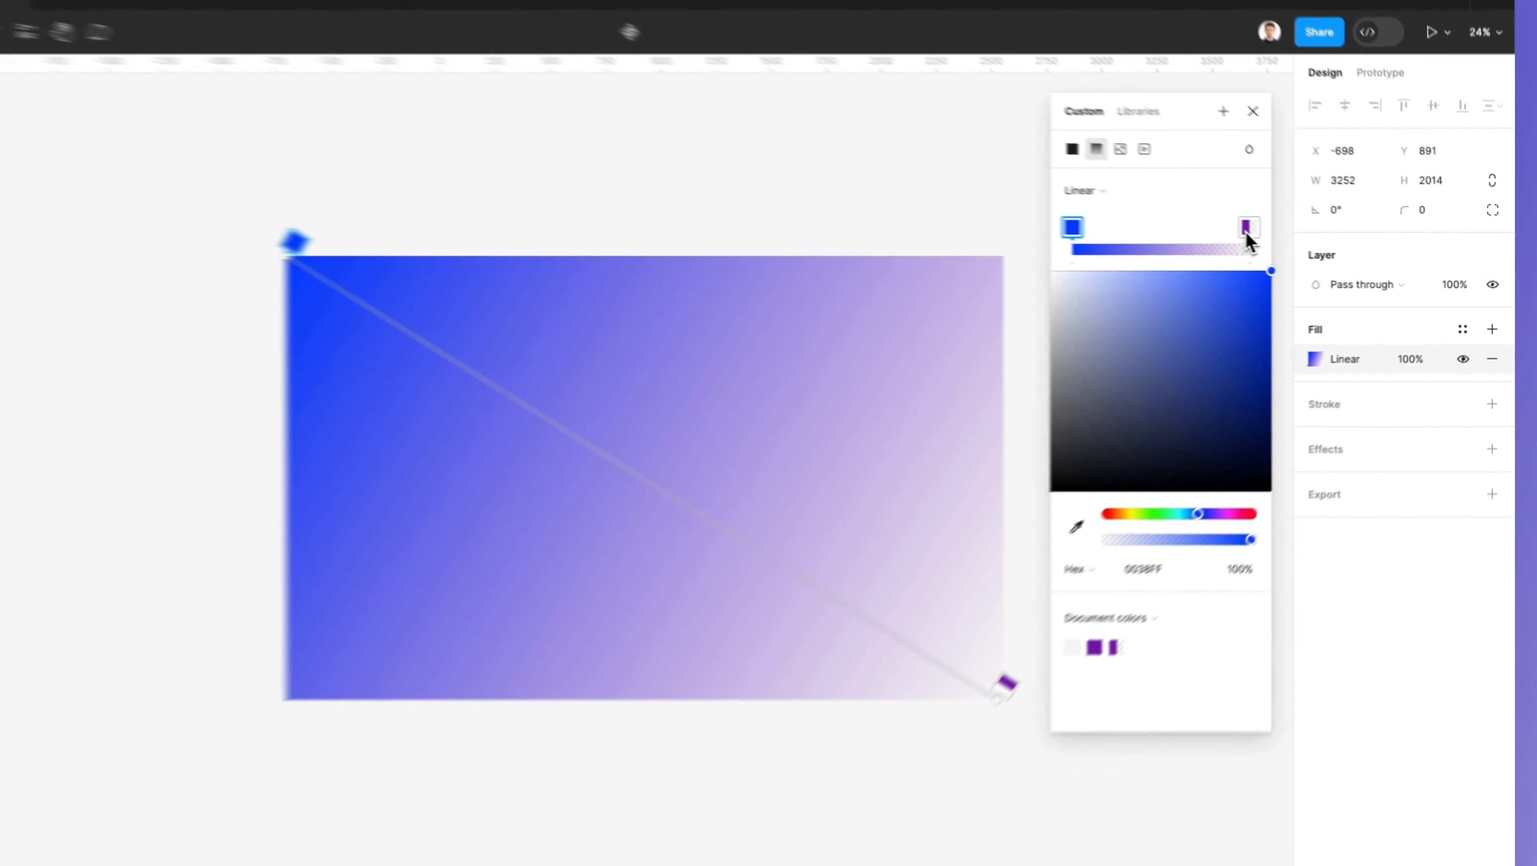
click(1289, 236)
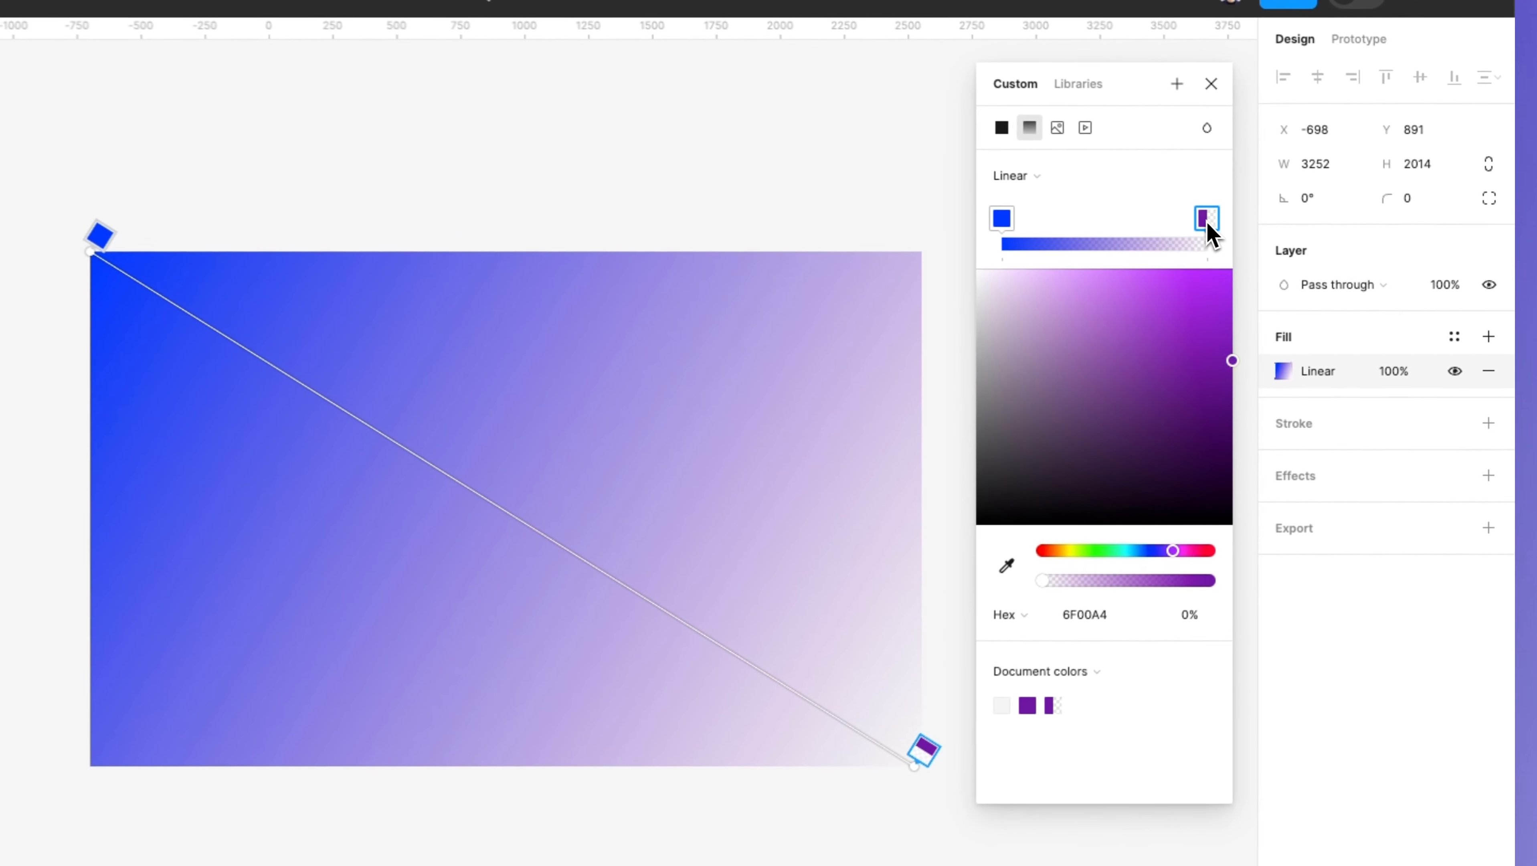
drag(1122, 368, 1259, 234)
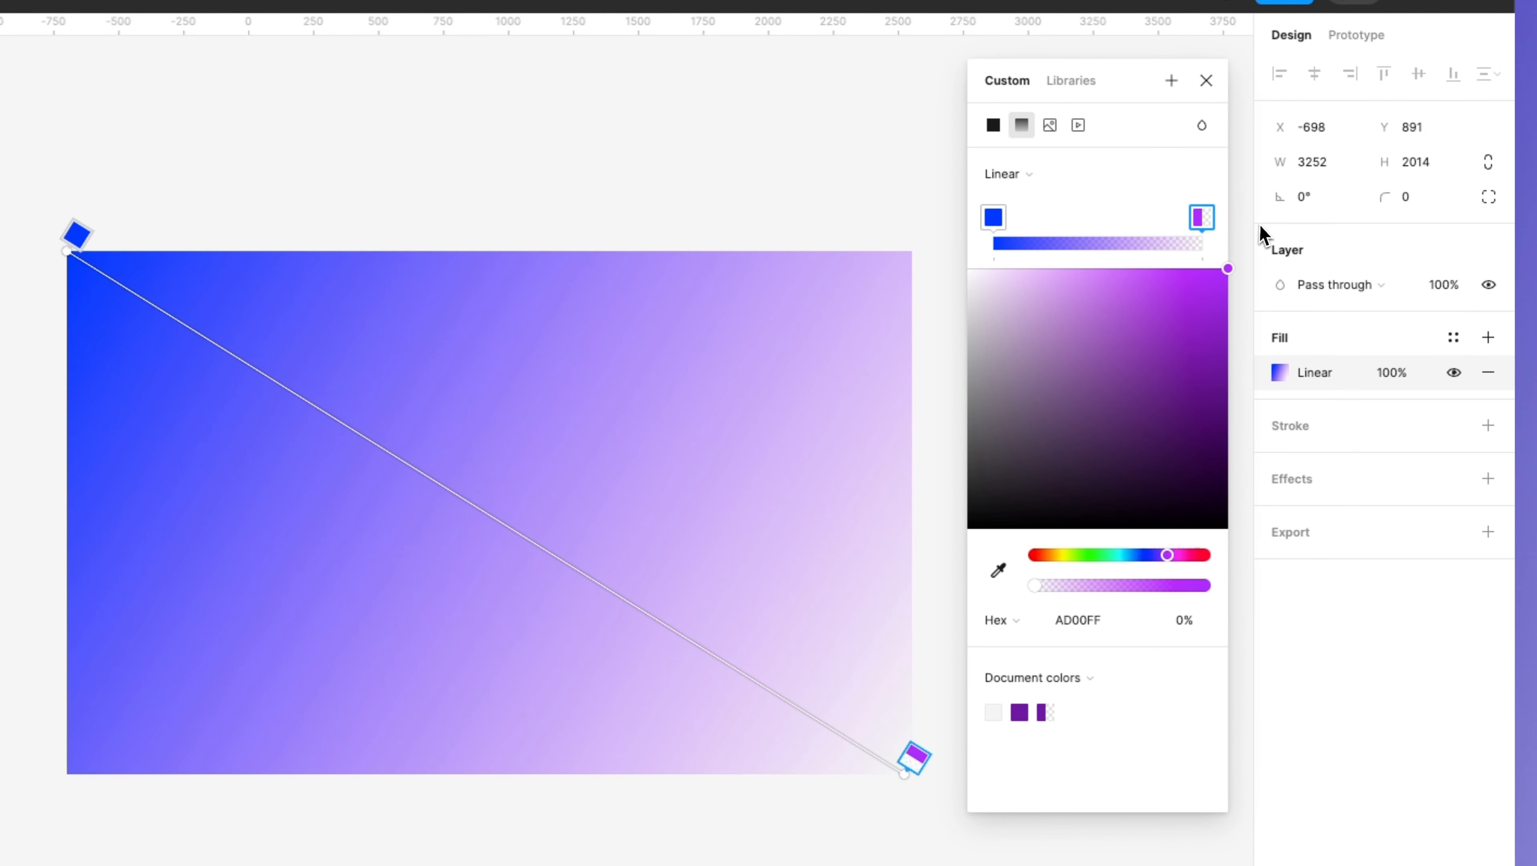
drag(1114, 556, 1144, 562)
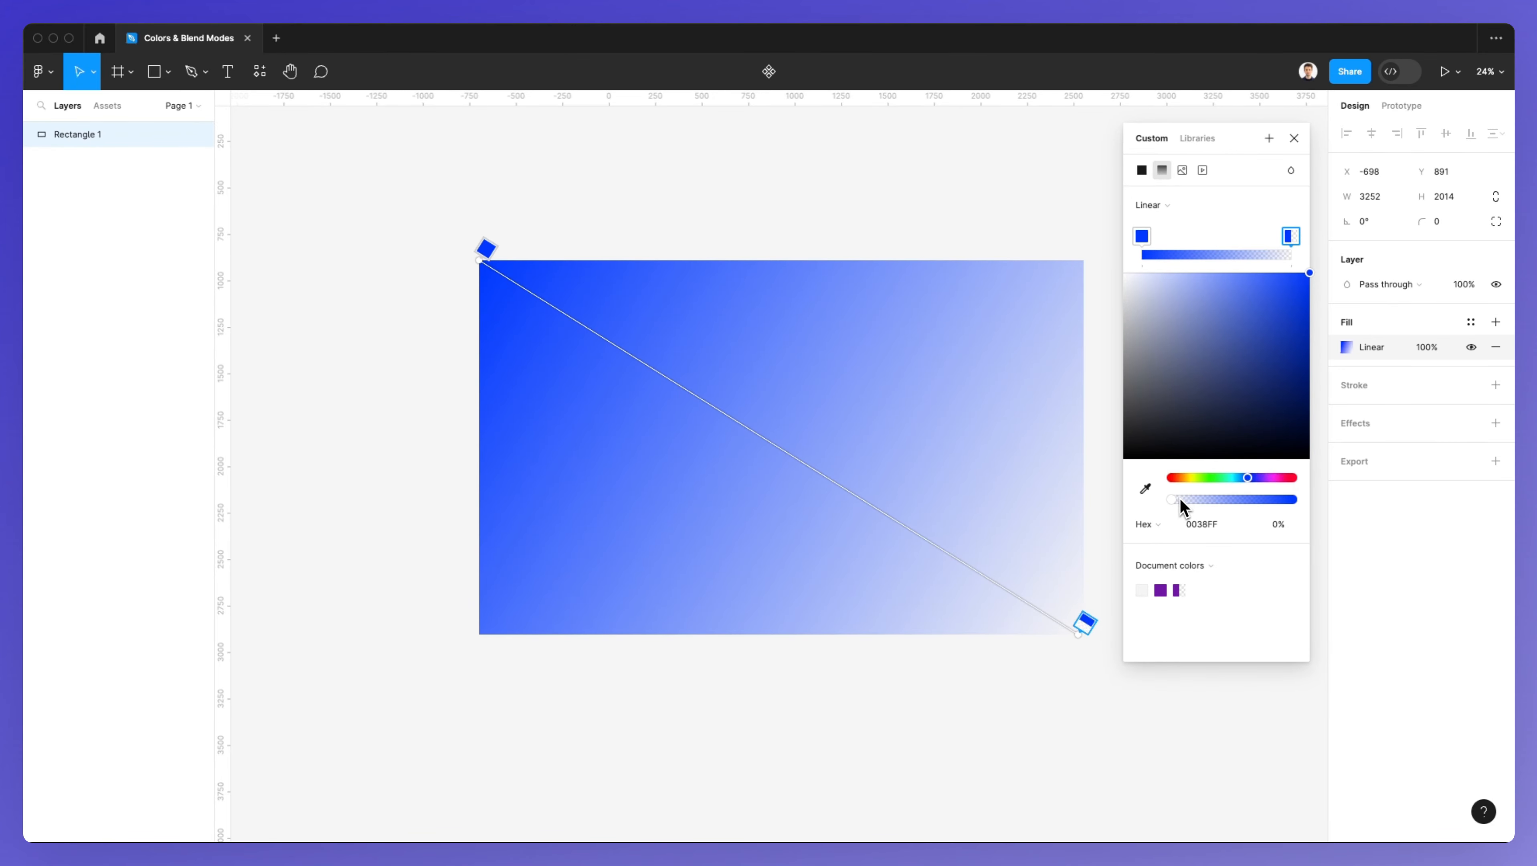
drag(1180, 499, 1355, 513)
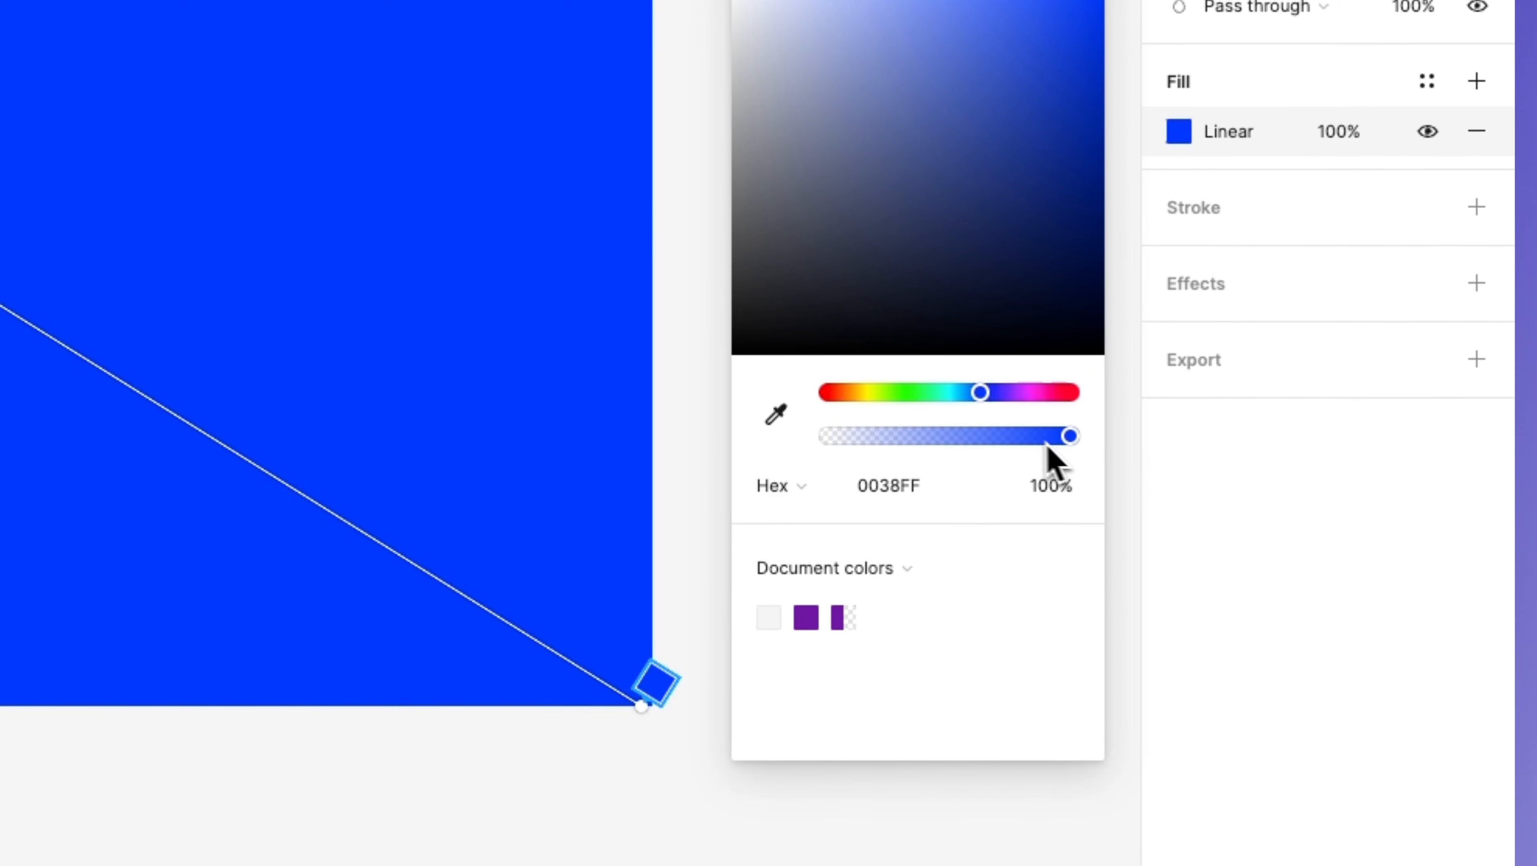
mouse_move(987, 394)
mouse_down()
mouse_move(949, 398)
mouse_move(1005, 400)
mouse_up()
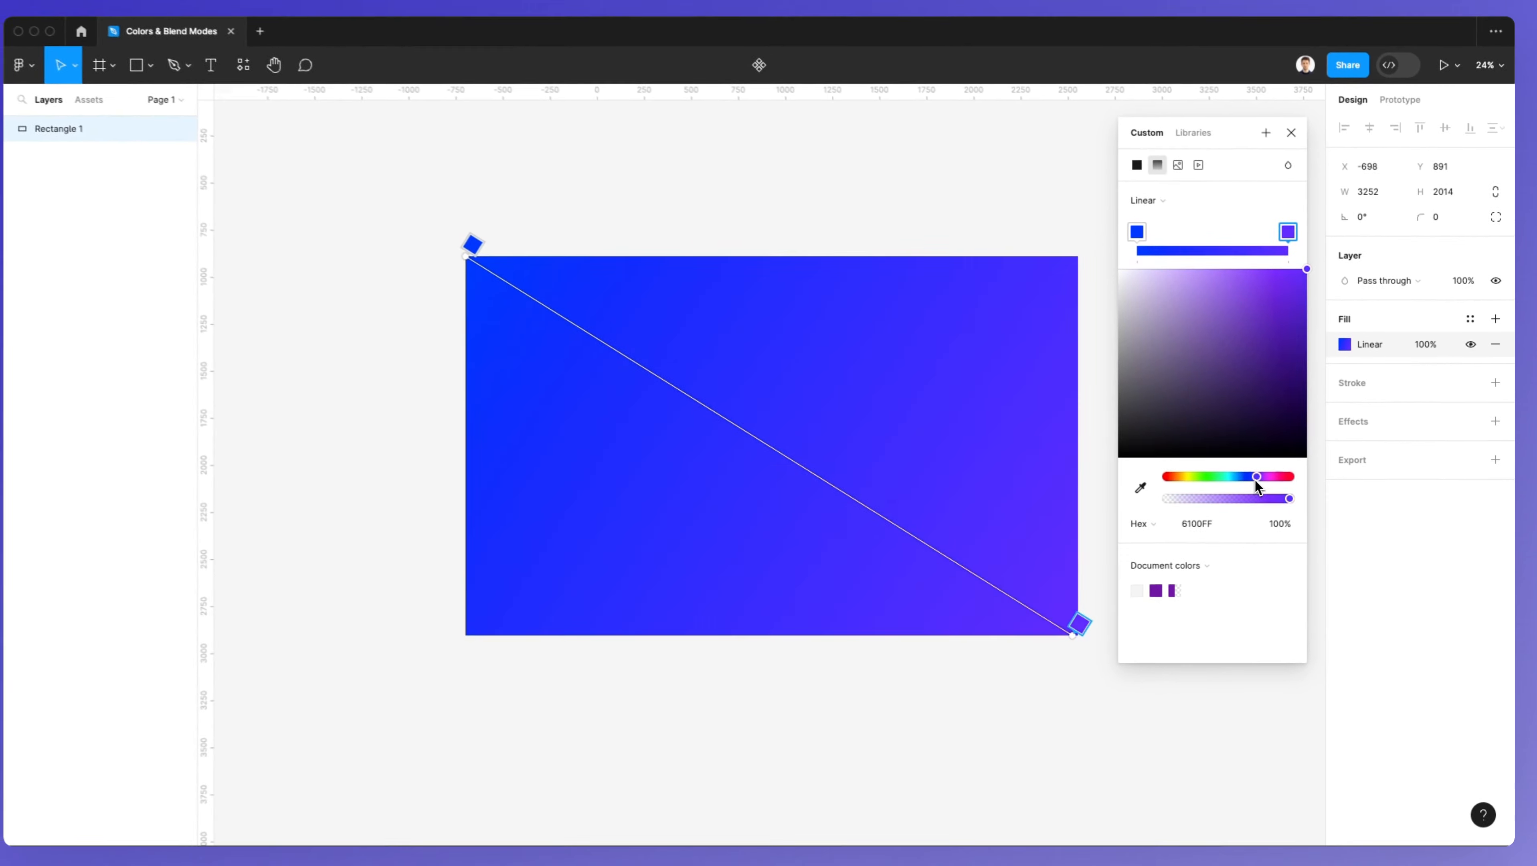
mouse_move(1255, 480)
mouse_down()
mouse_move(1272, 480)
mouse_move(1237, 482)
mouse_up()
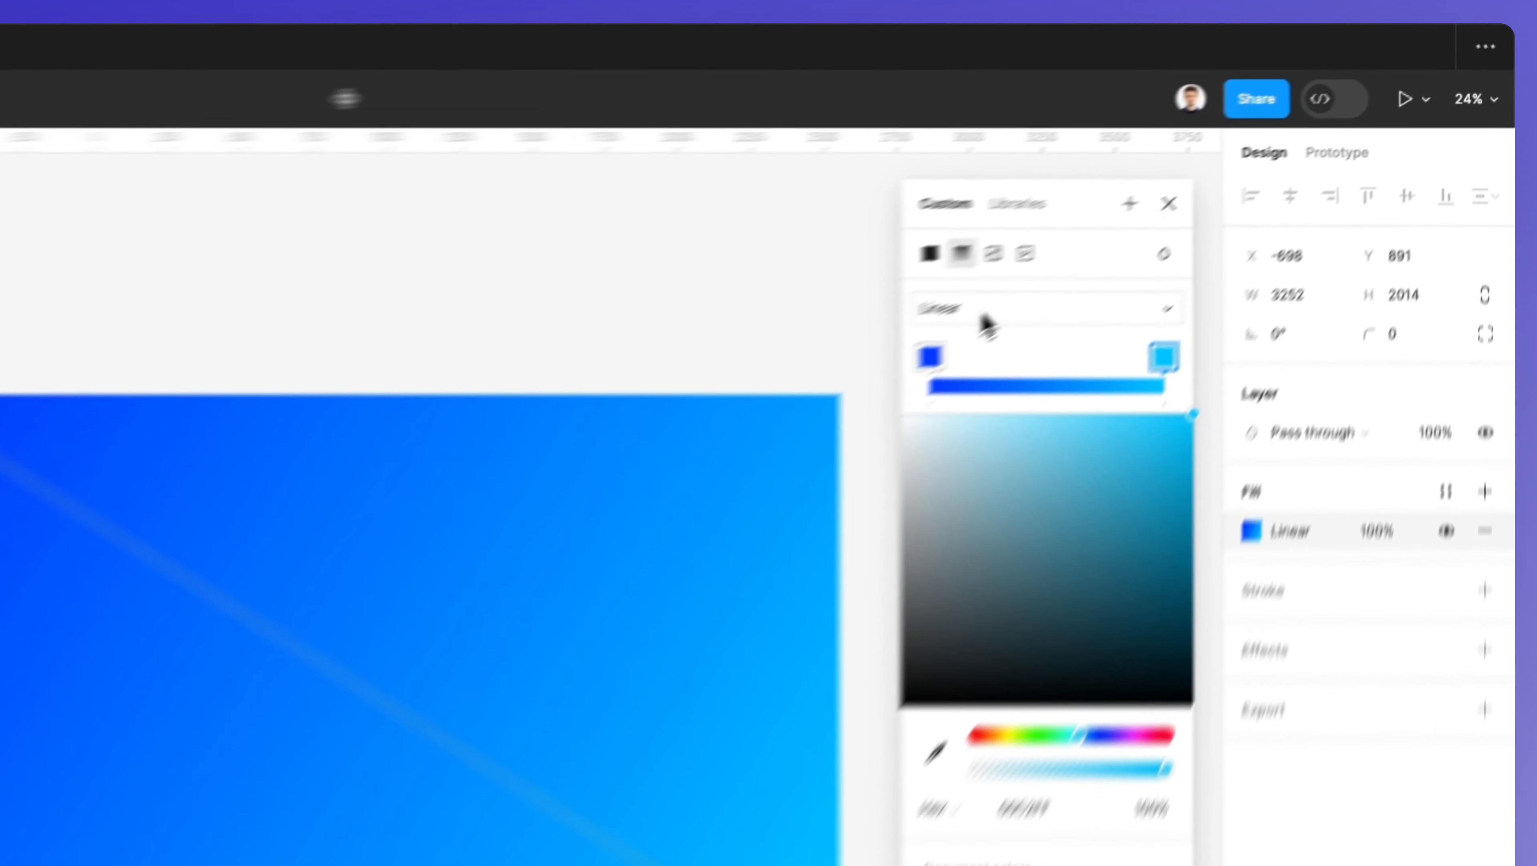
Step: Change the gradient type to Radial and swap the two stops so light blue sits at the center
click(1166, 207)
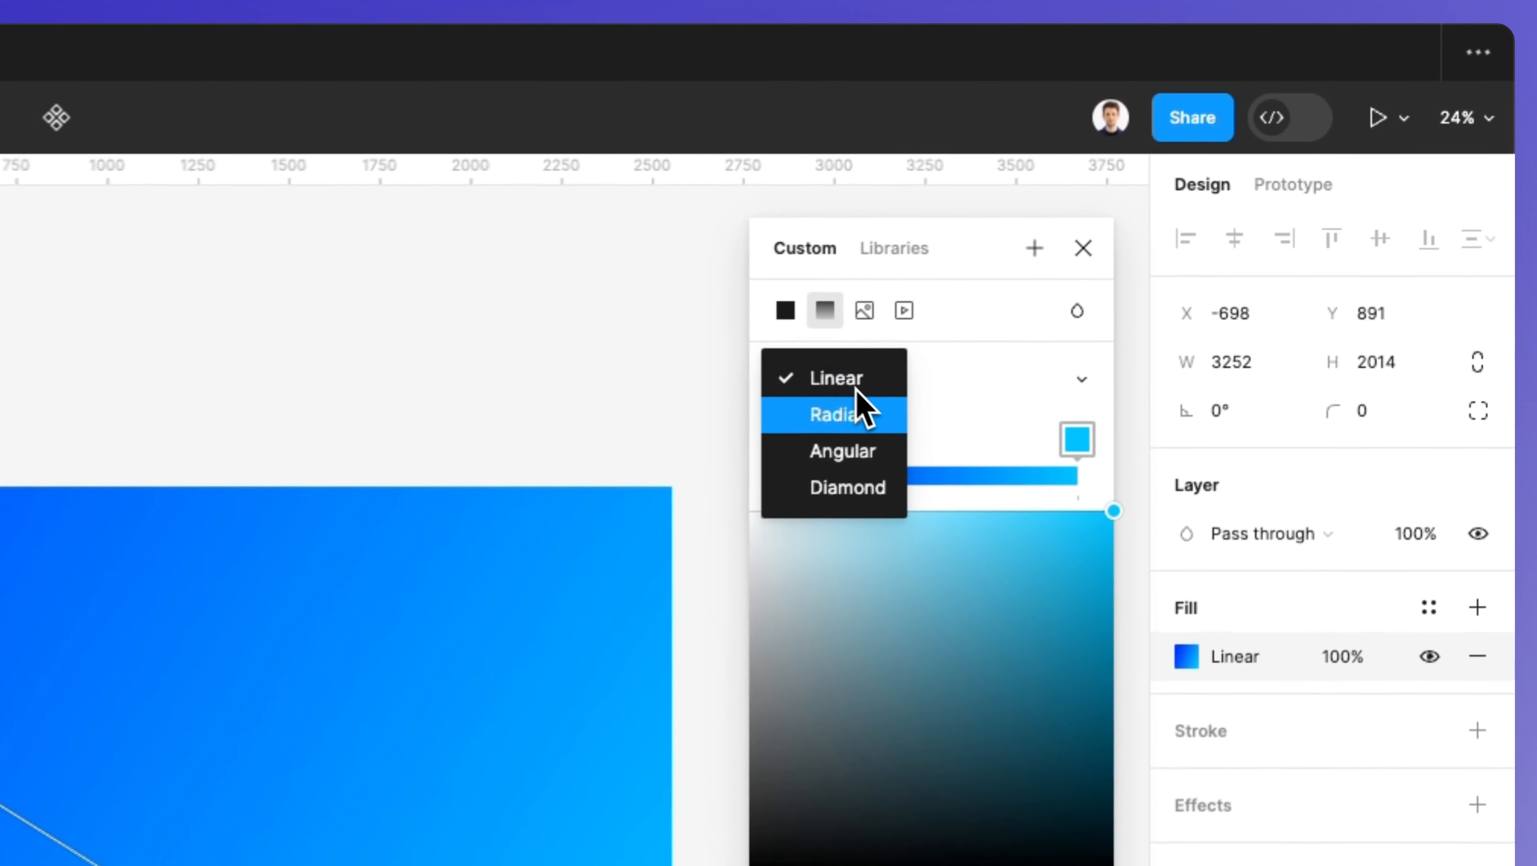
click(855, 413)
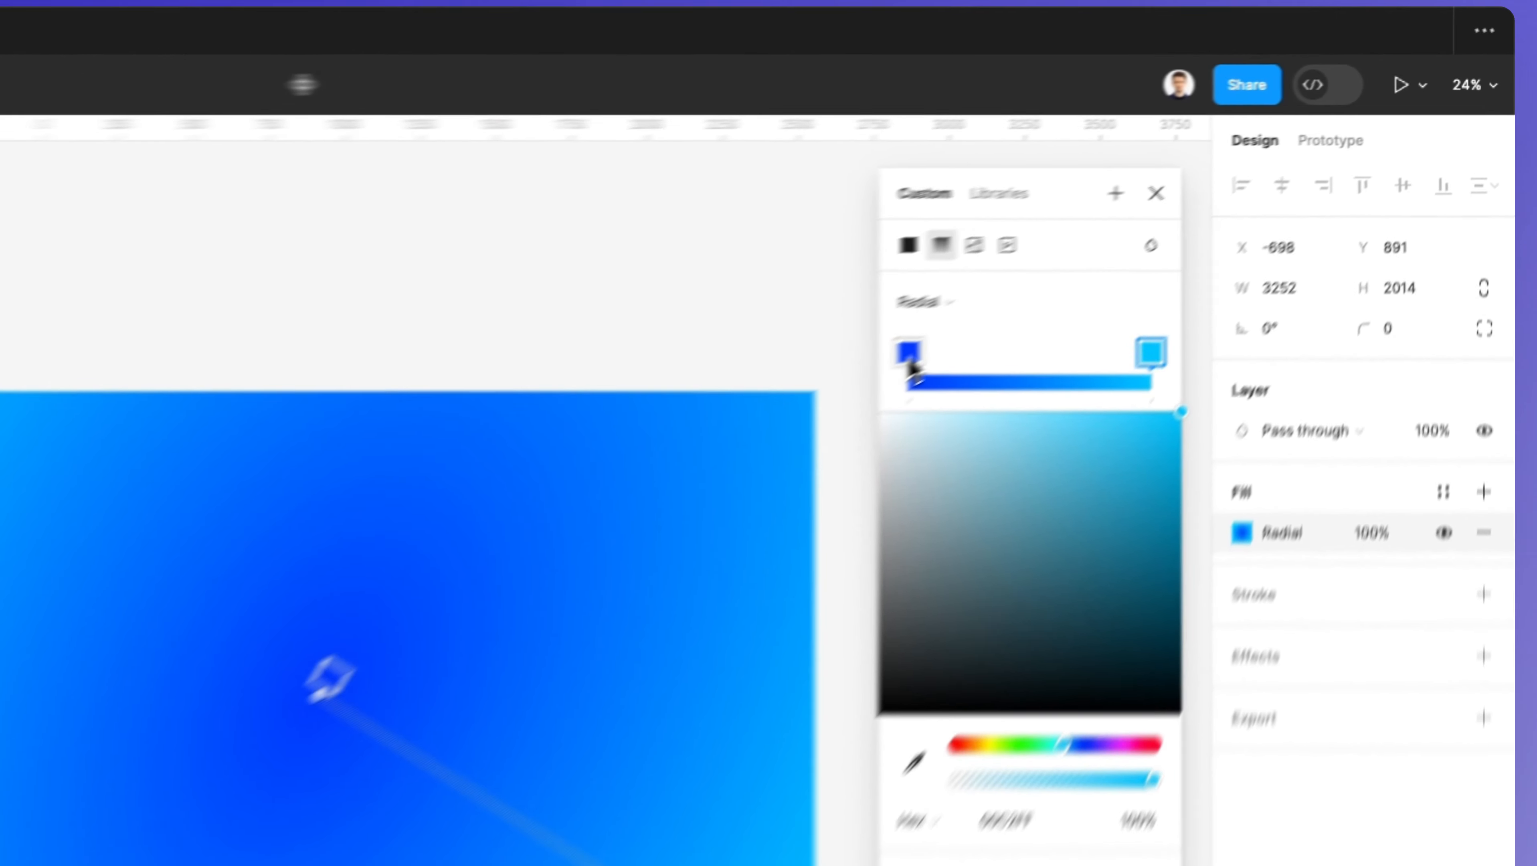
drag(1143, 238, 1253, 238)
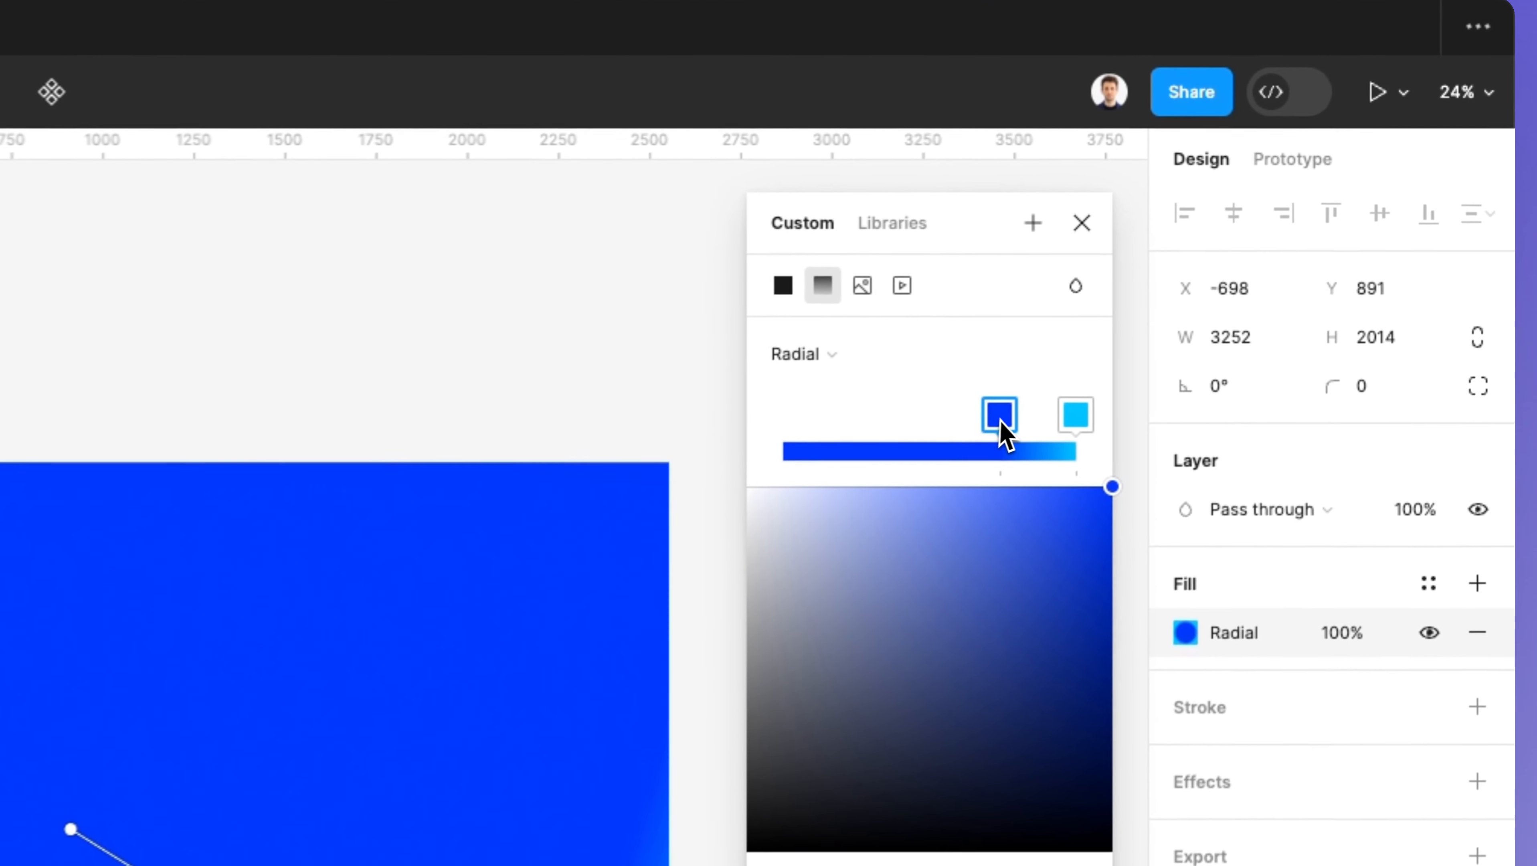
drag(1059, 430, 738, 434)
drag(988, 432, 1064, 431)
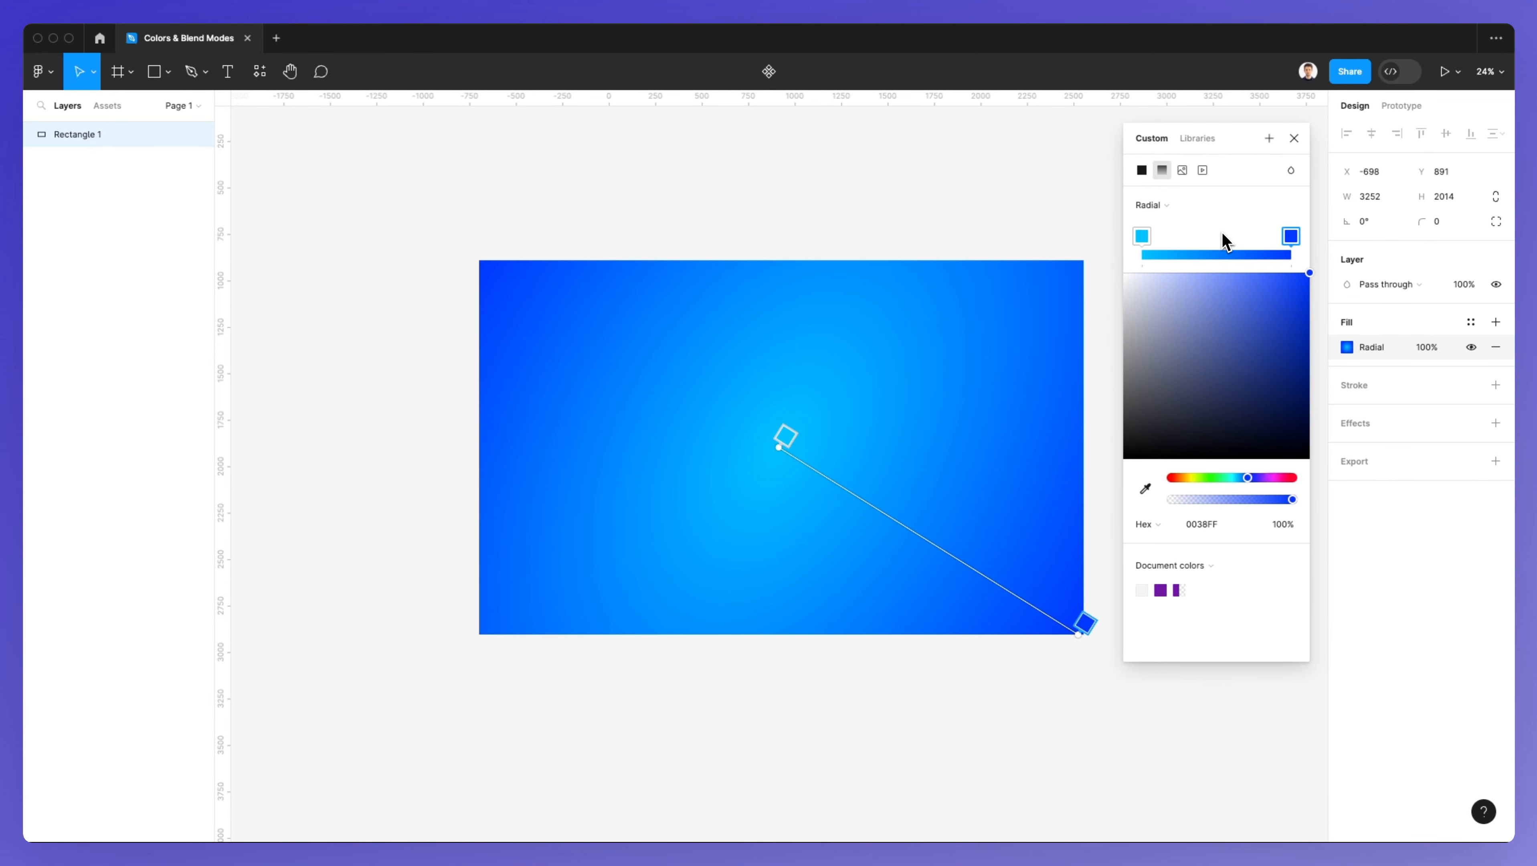
Step: Add a middle gradient stop and set its color to magenta EB00FF
click(1223, 253)
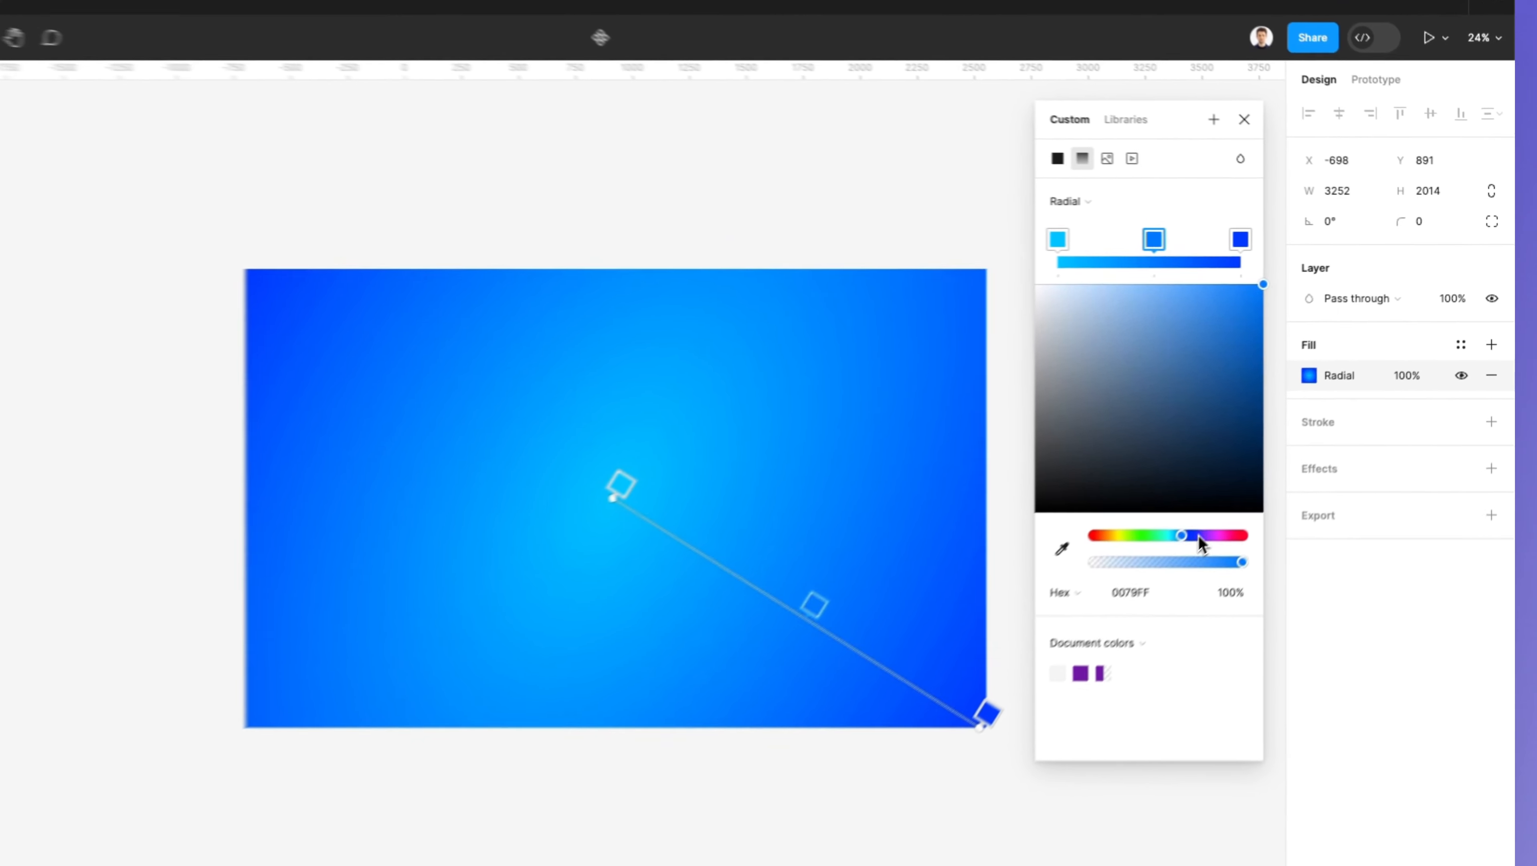
drag(1258, 477, 1272, 477)
drag(1191, 562, 1189, 564)
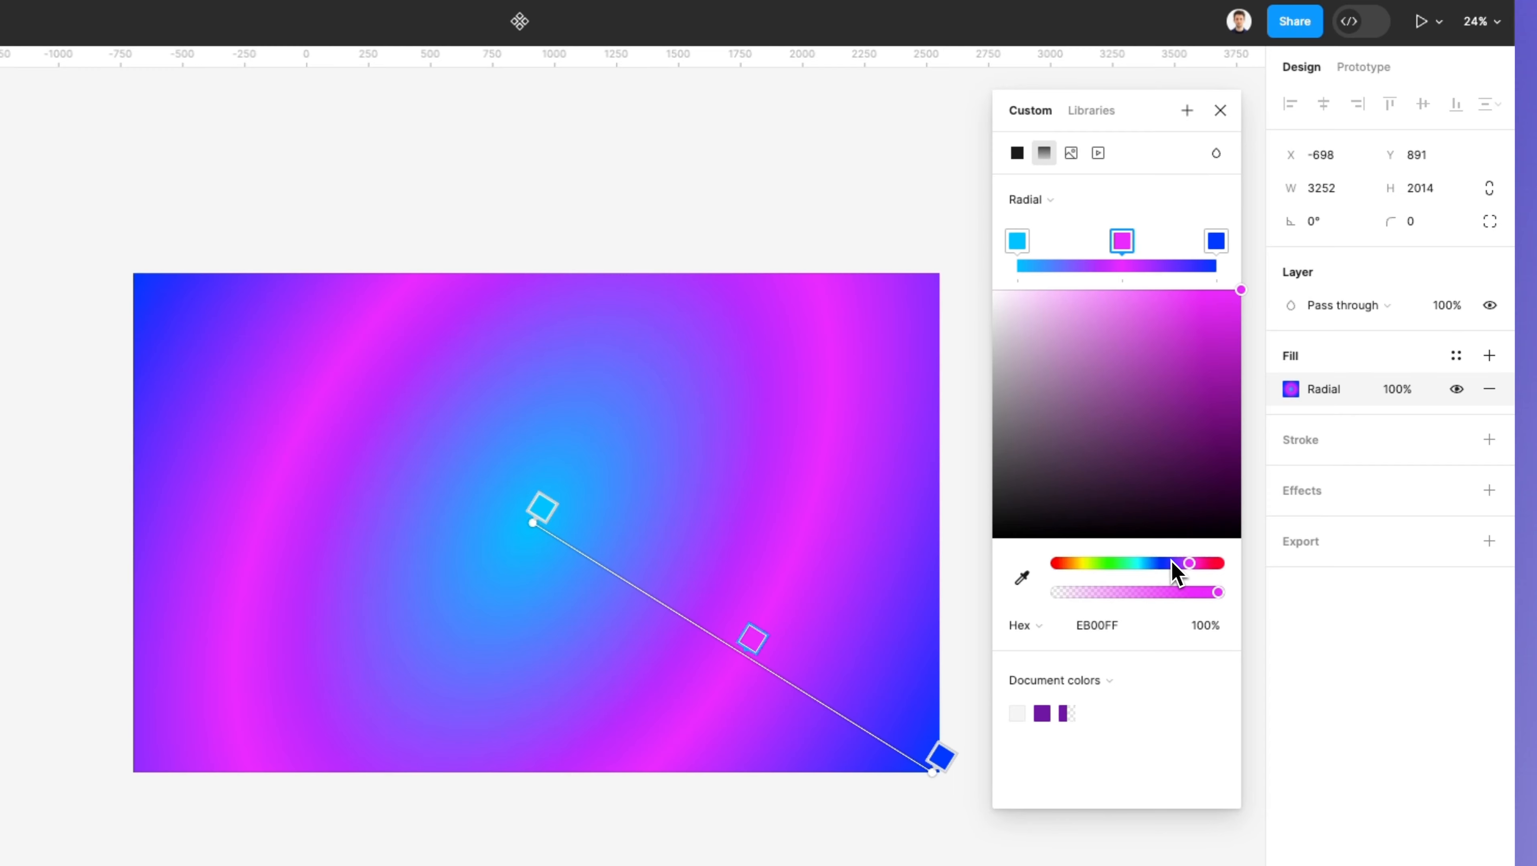
Step: Switch the gradient type to Angular and then to Diamond
click(1058, 209)
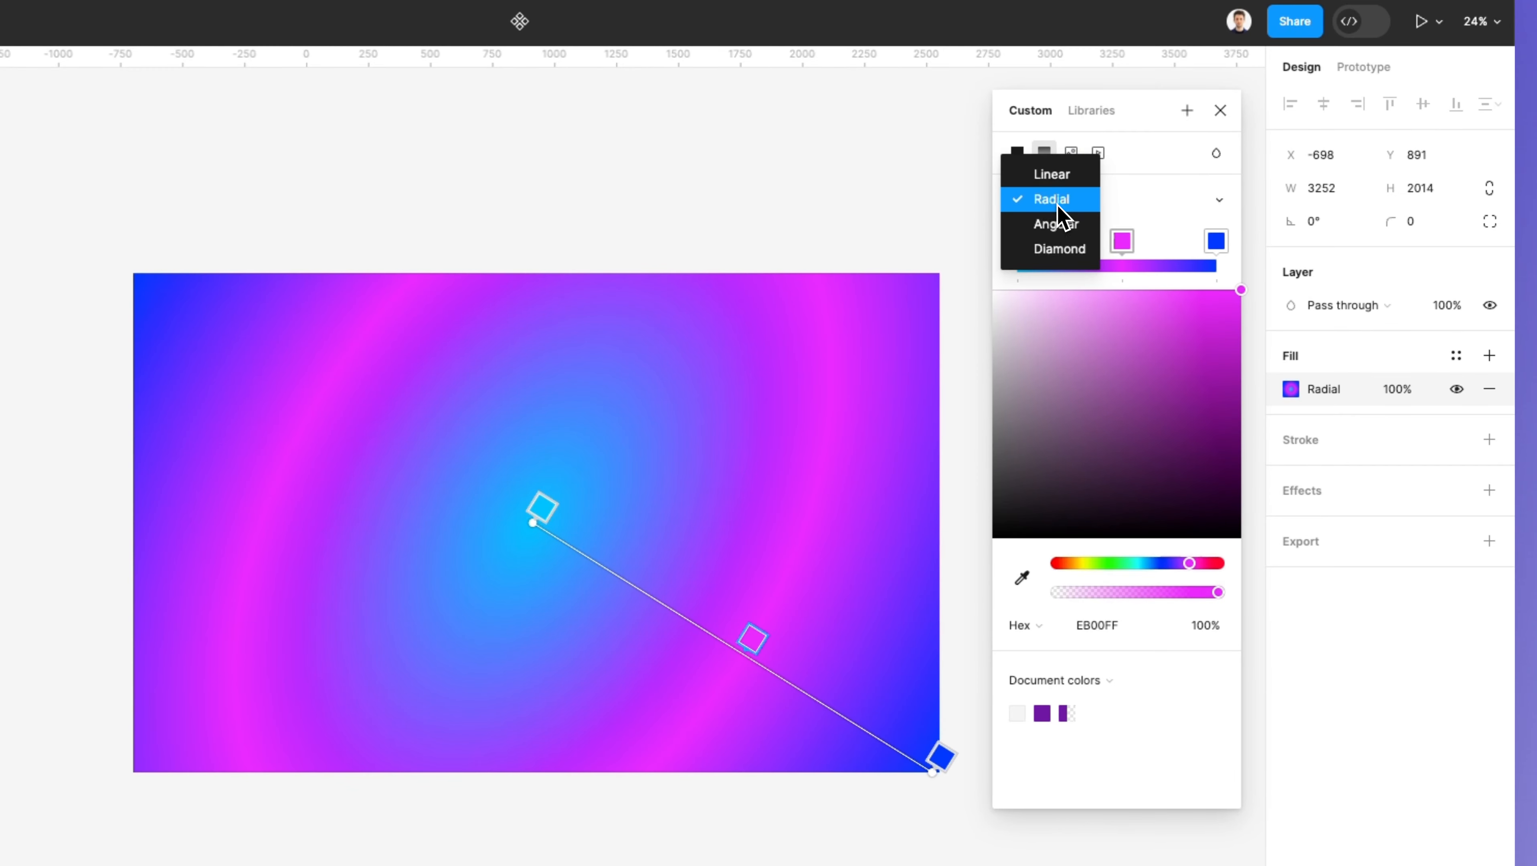
click(1061, 226)
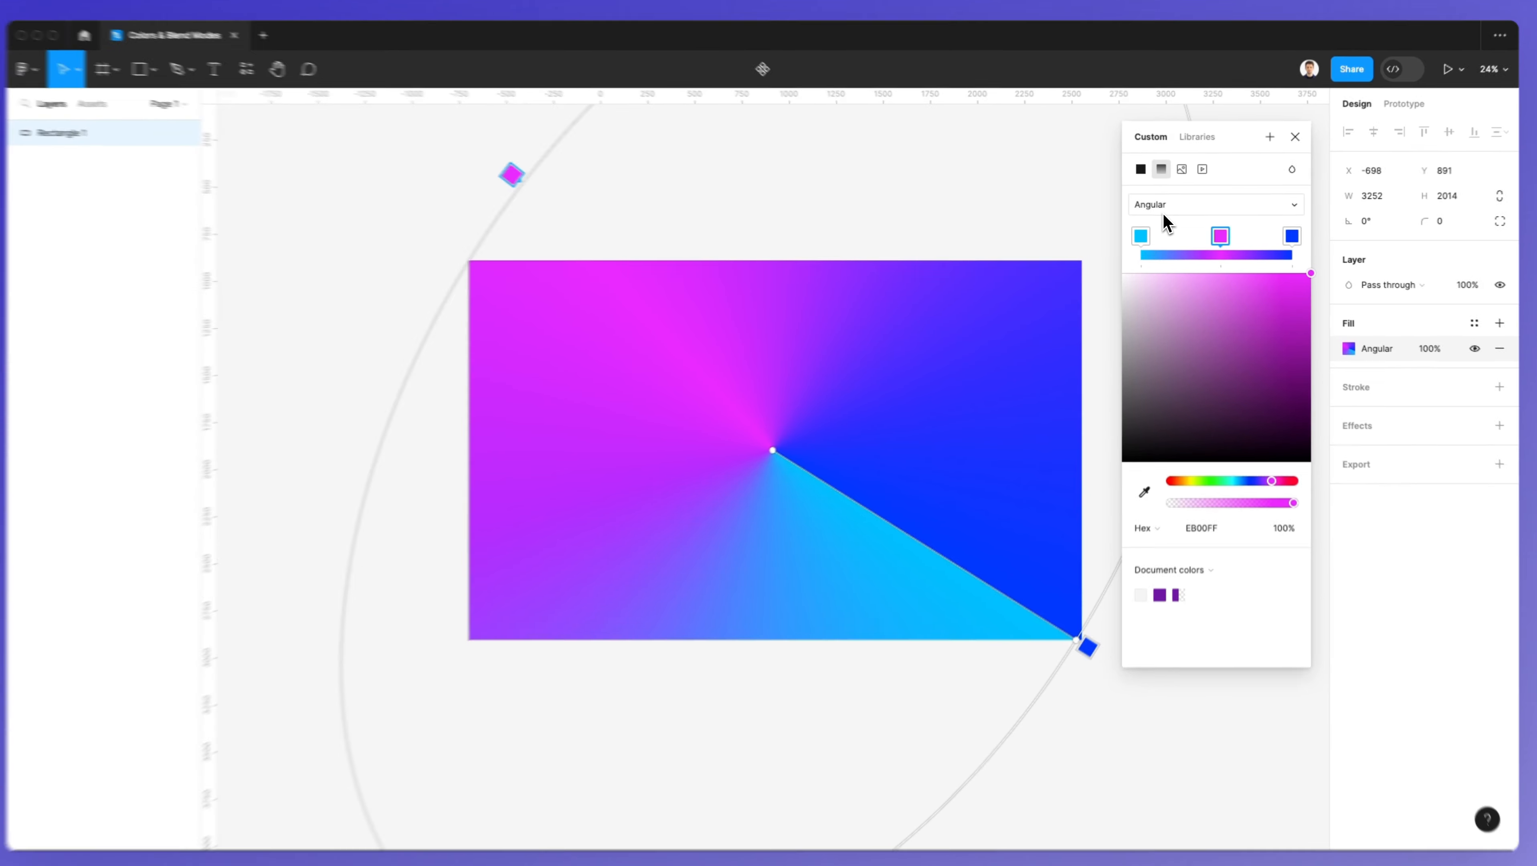
click(1164, 212)
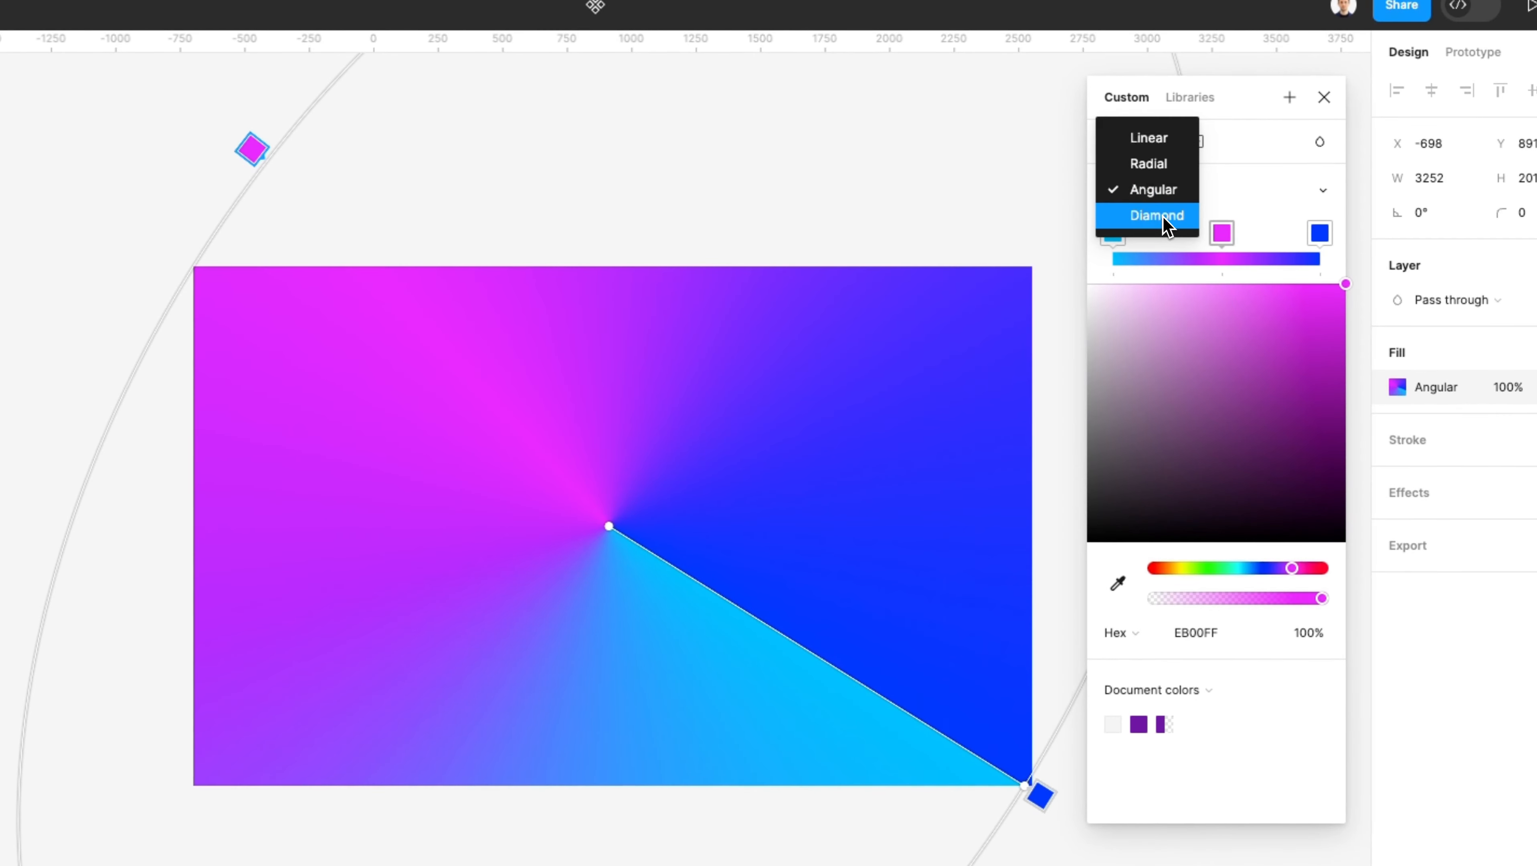
click(1158, 215)
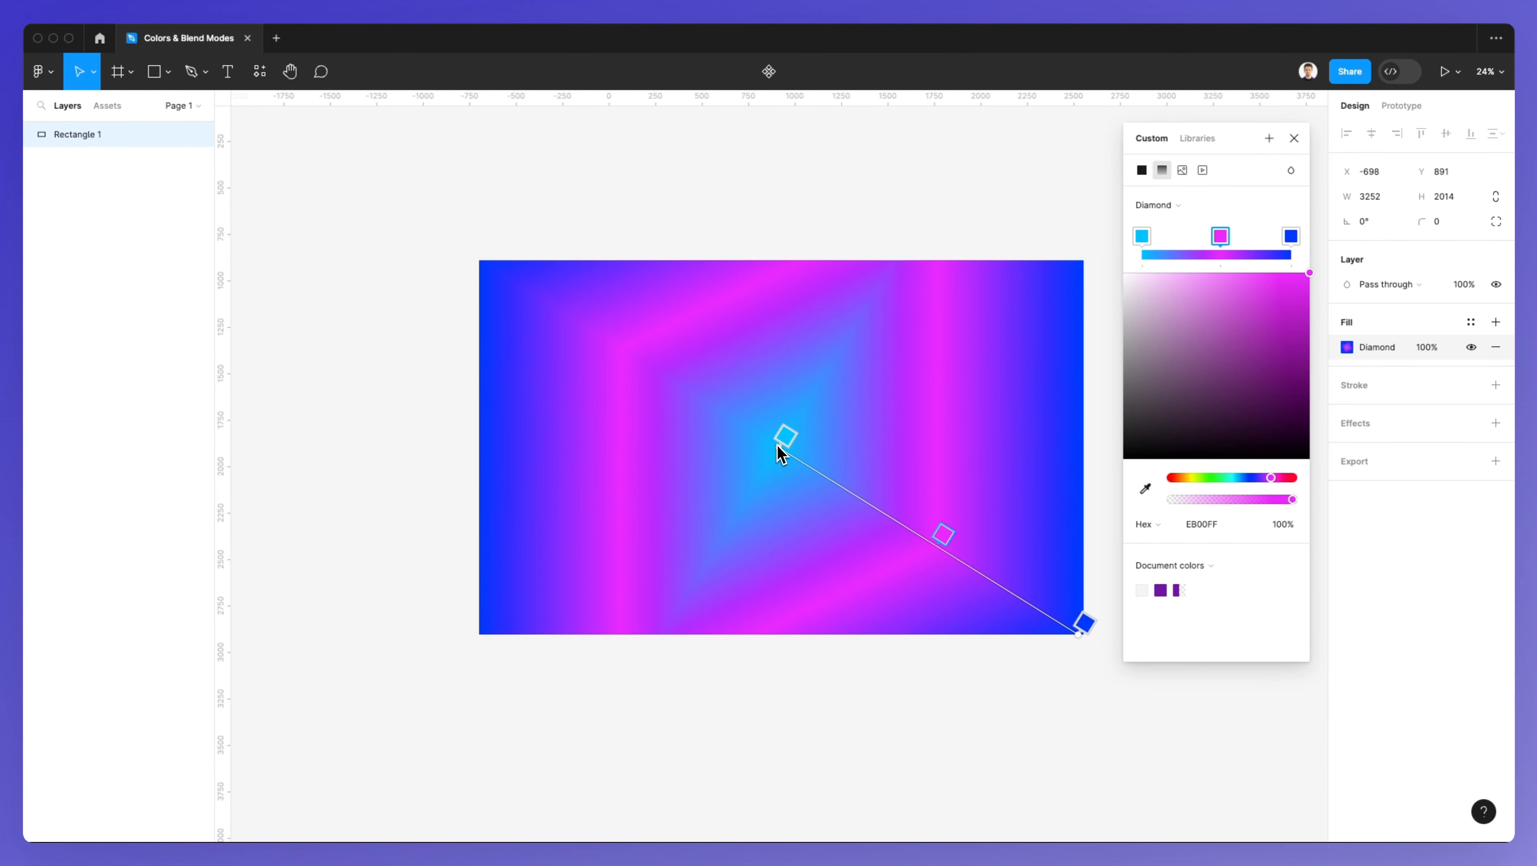
Step: Switch the color value format of the selected stop to RGB
scroll(778, 444, up, 4)
scroll(778, 445, down, 4)
scroll(779, 445, right, 2)
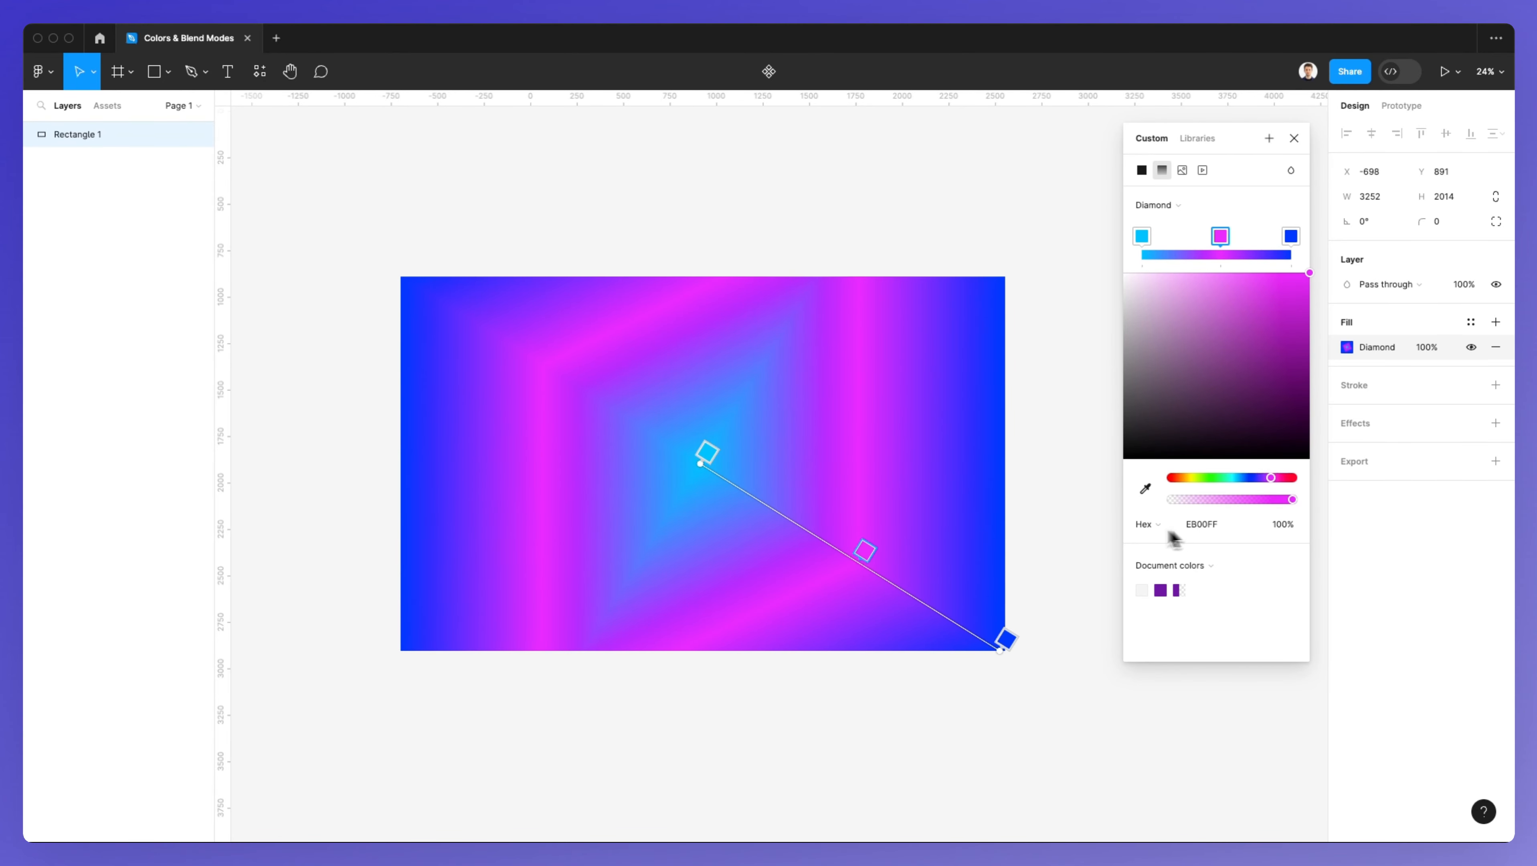
scroll(1101, 533, down, 2)
scroll(1102, 532, right, 1)
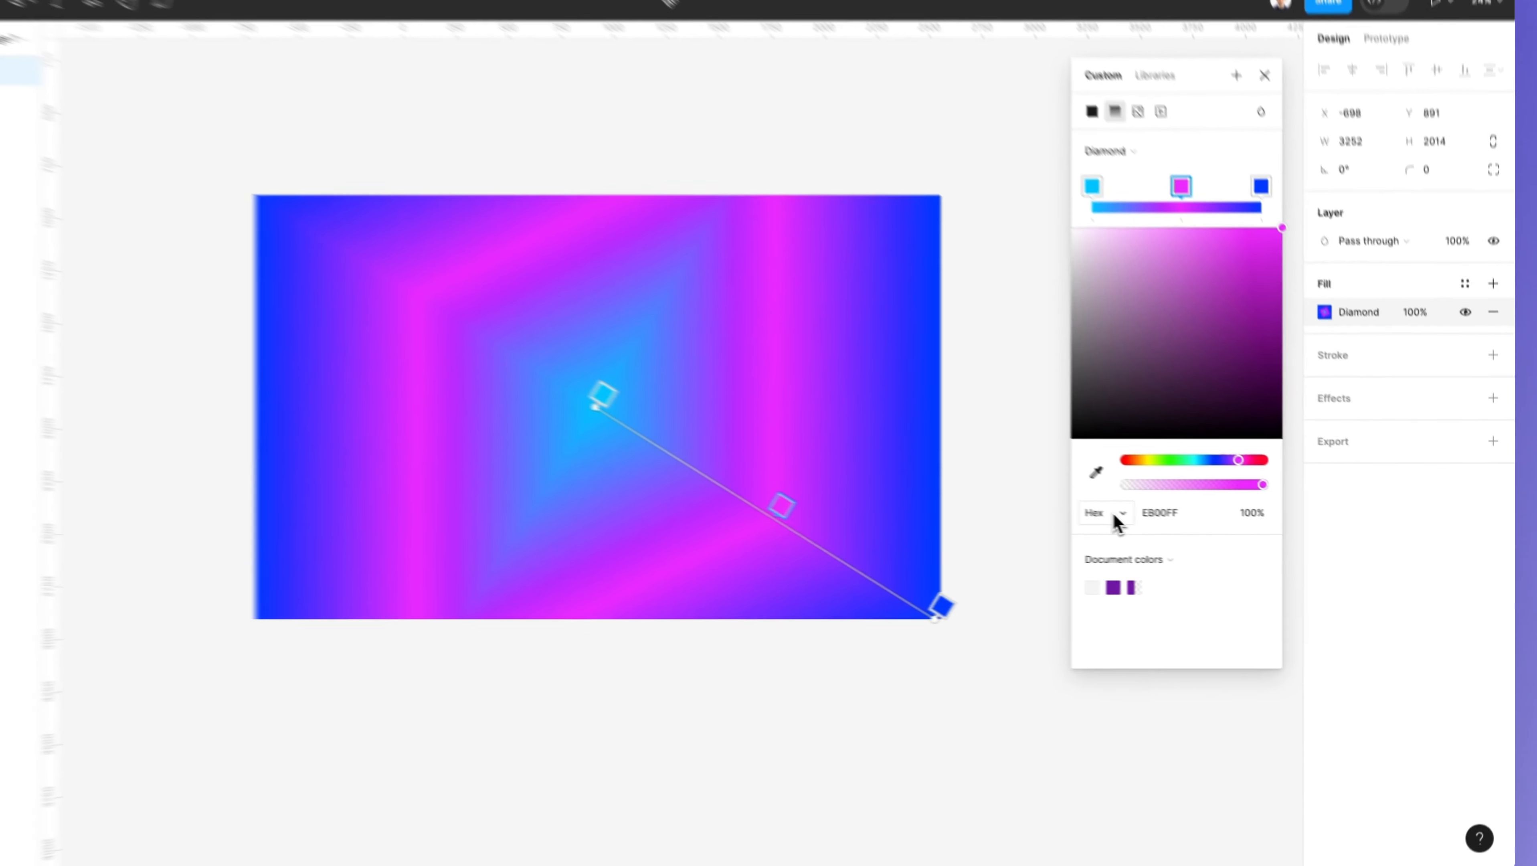
click(1162, 526)
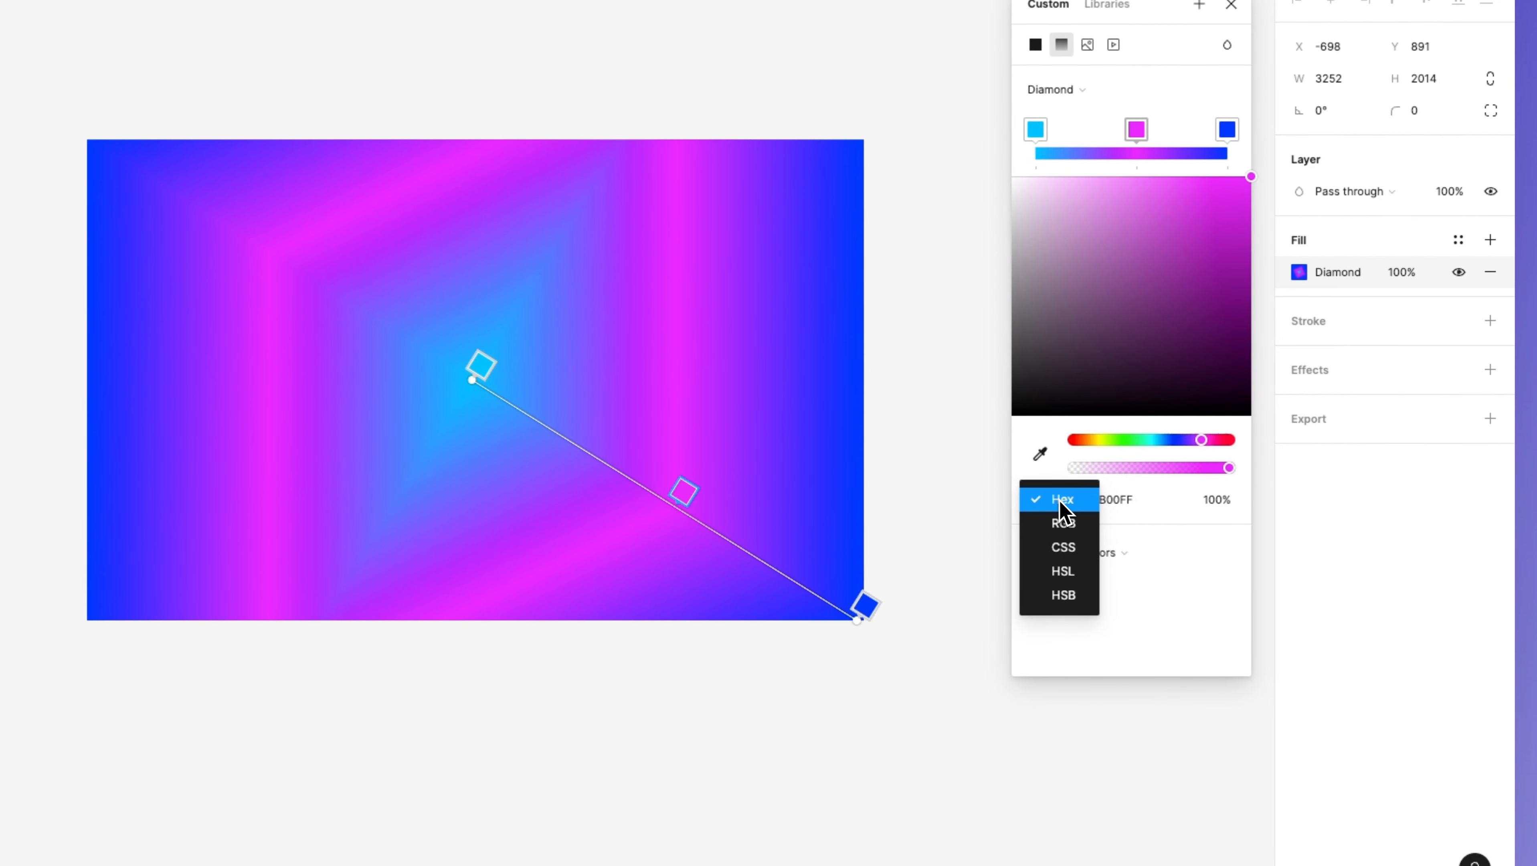
click(1088, 525)
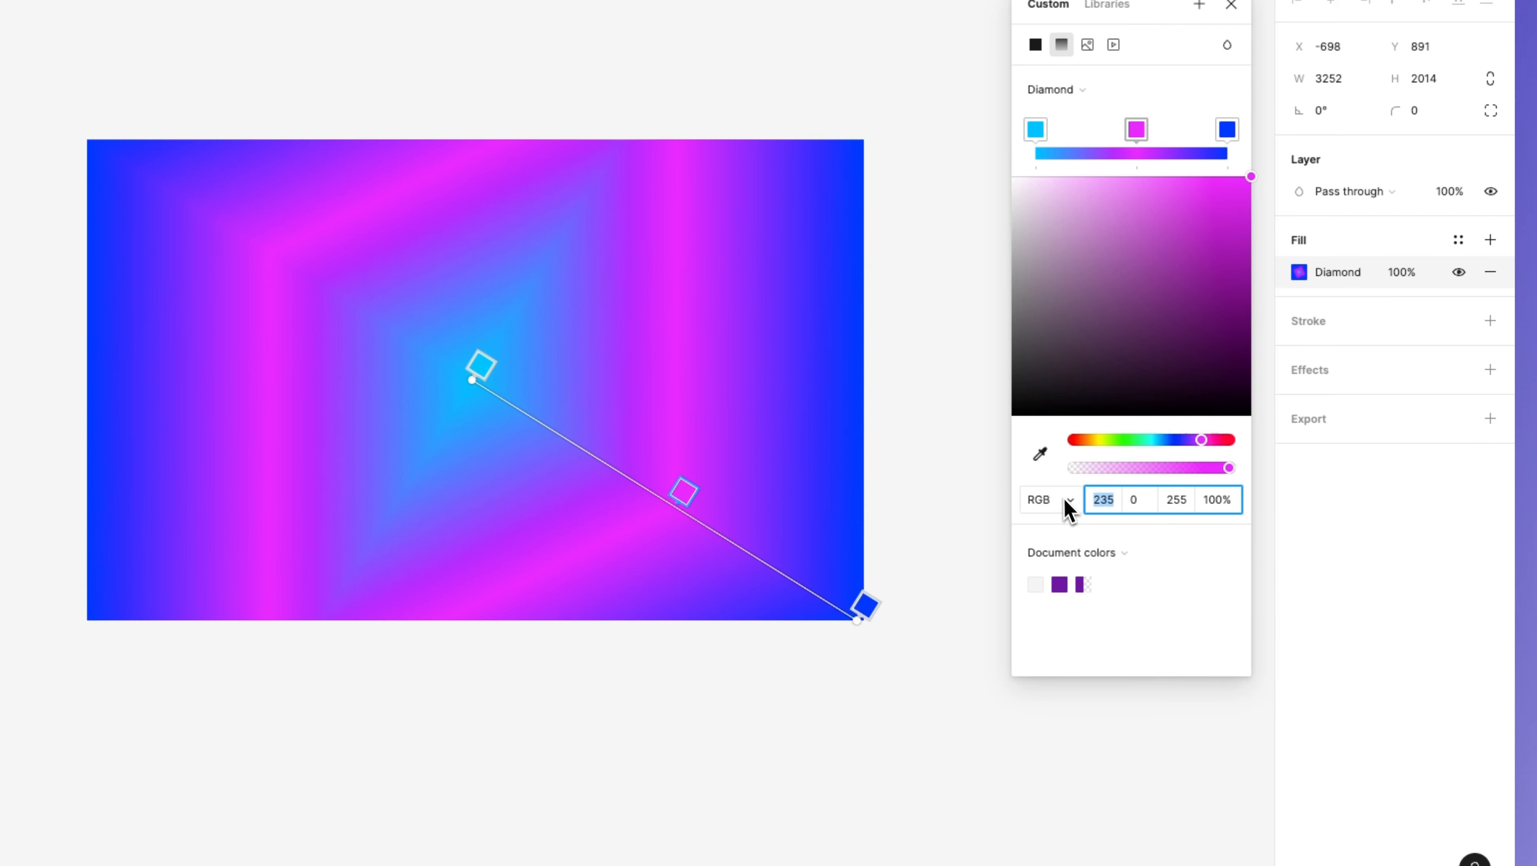
Step: Switch the selected stop's color value format to CSS and examine its rgba value text
click(1063, 506)
click(1080, 528)
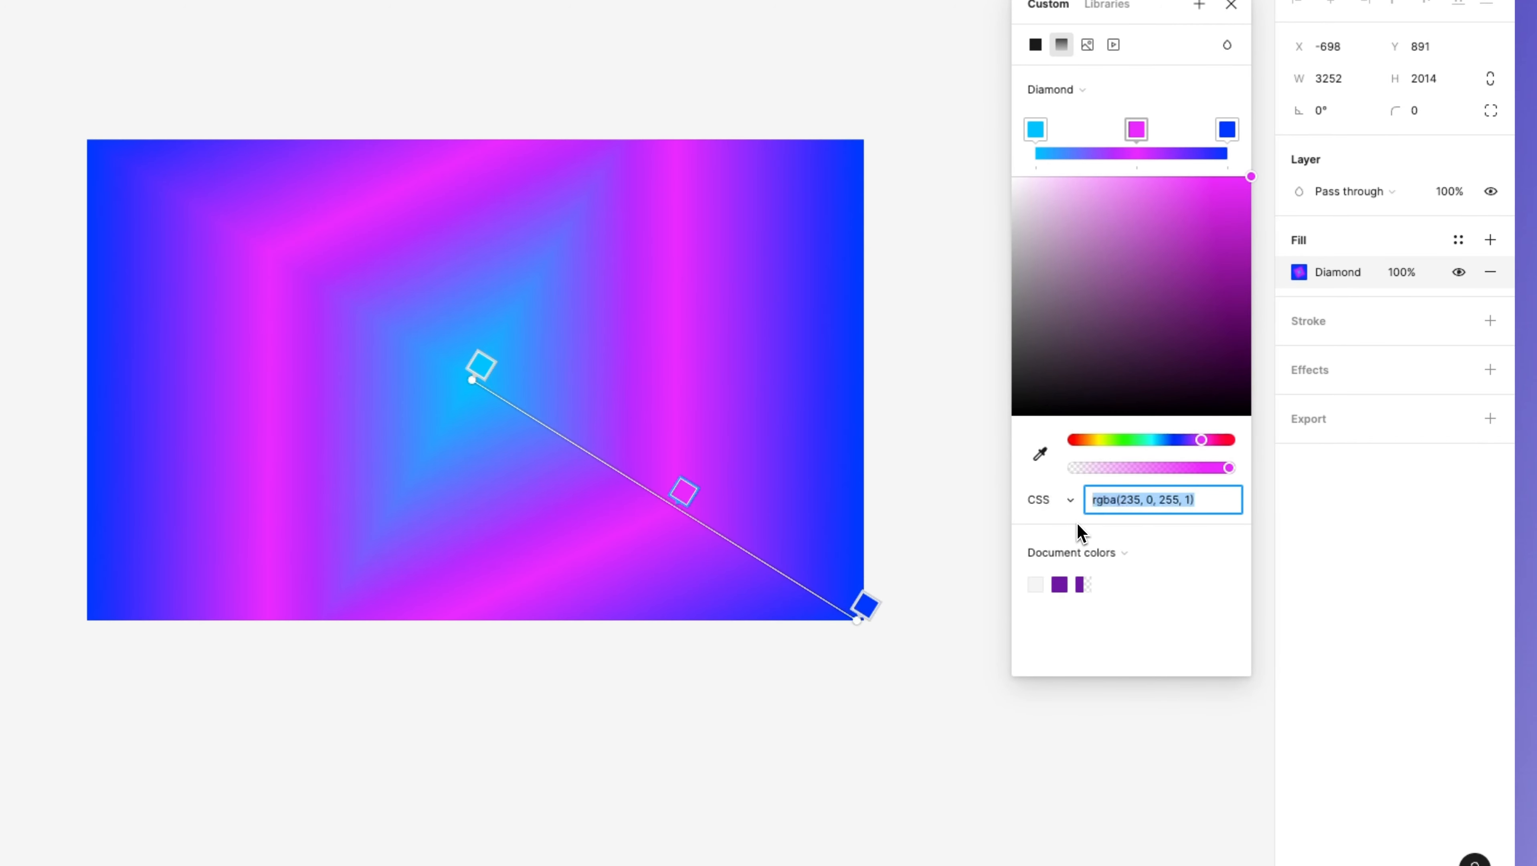
click(1065, 500)
click(1179, 537)
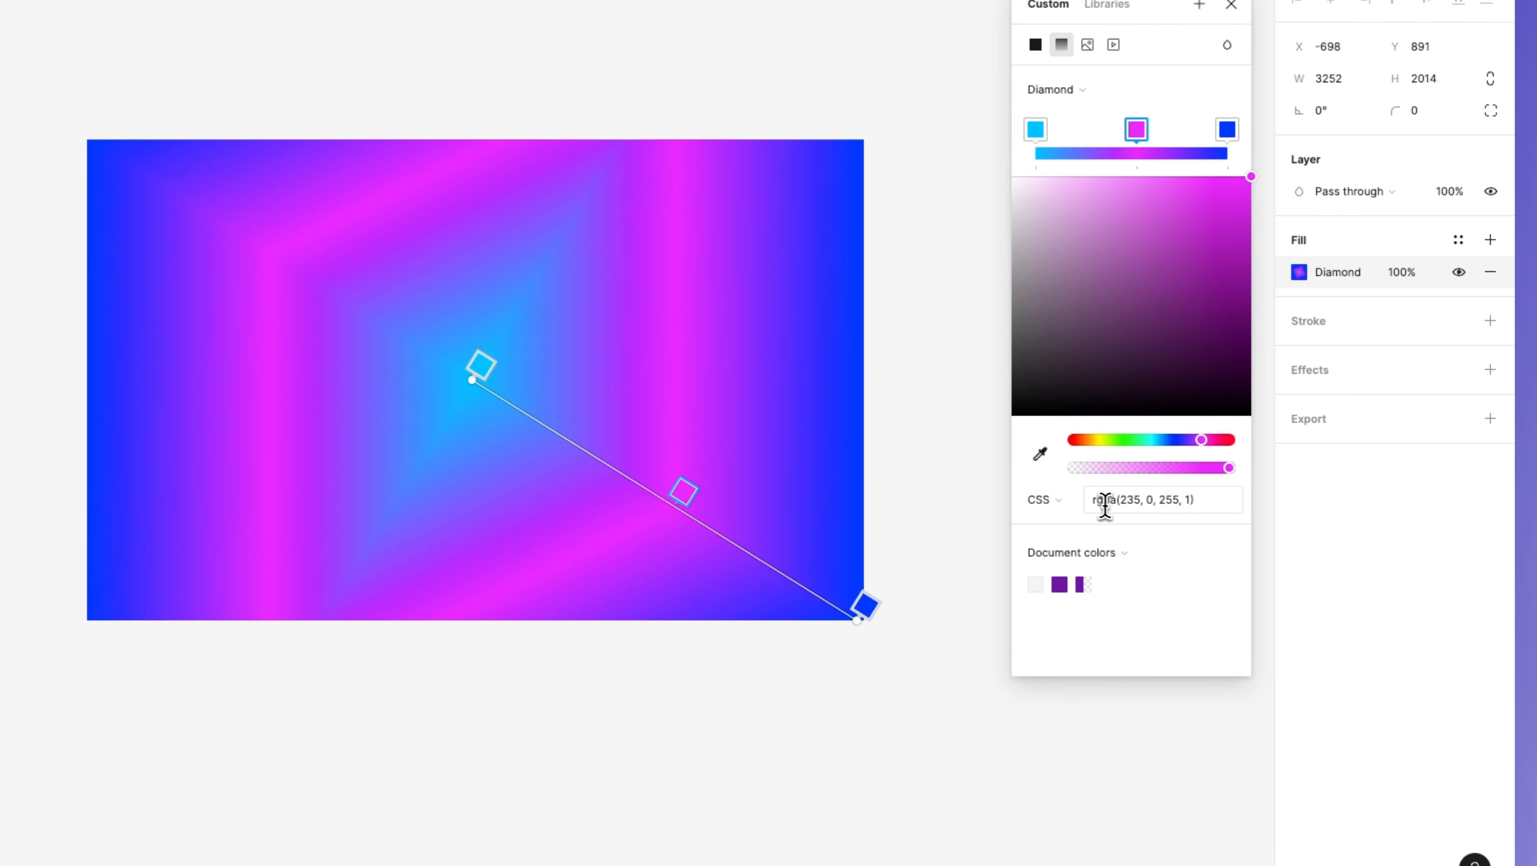
drag(1118, 499, 1109, 500)
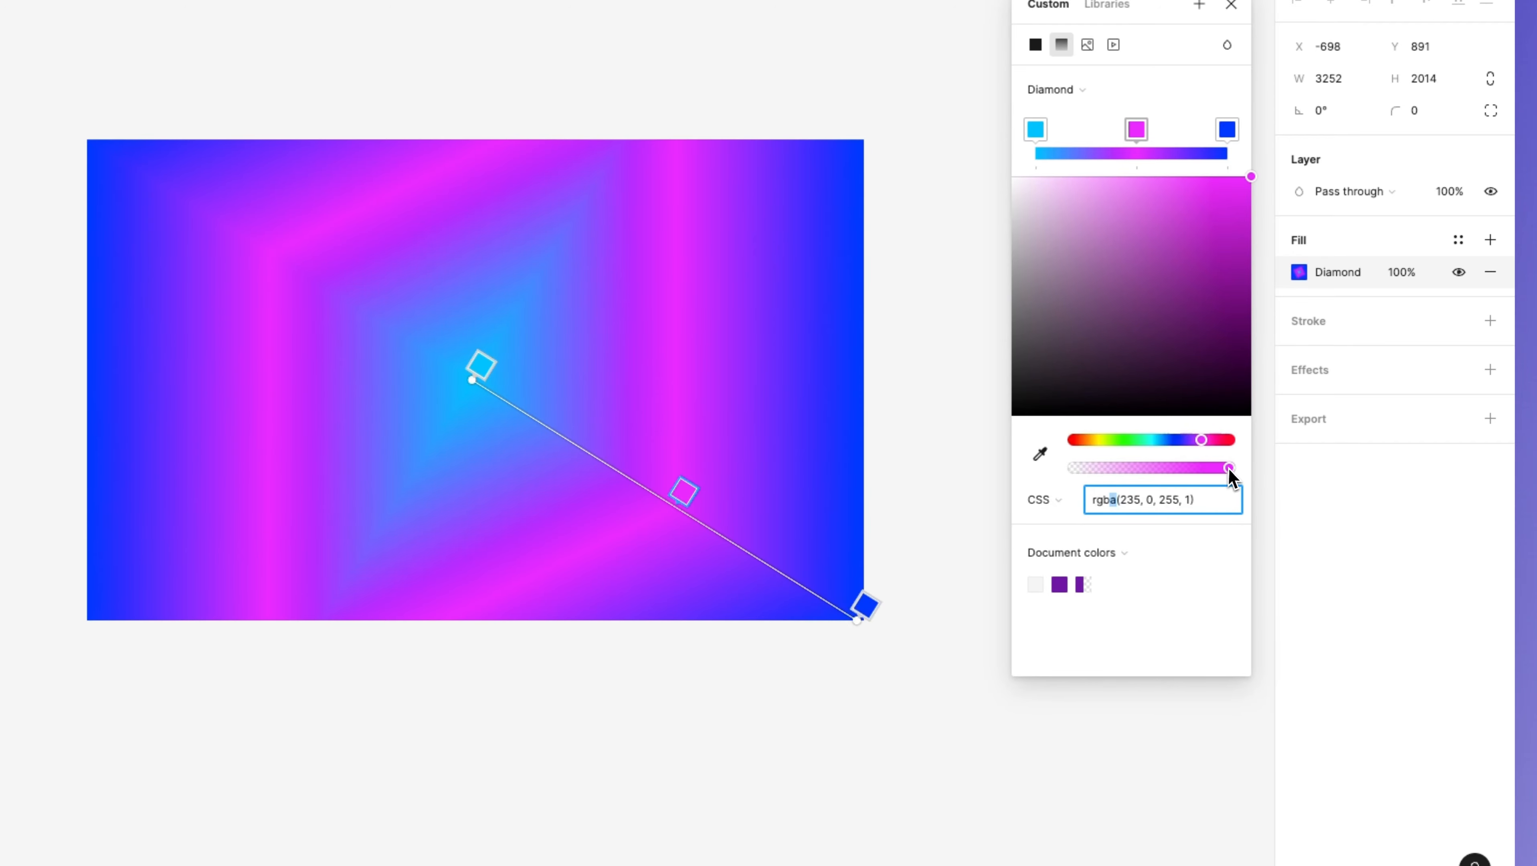
drag(1228, 470, 1297, 498)
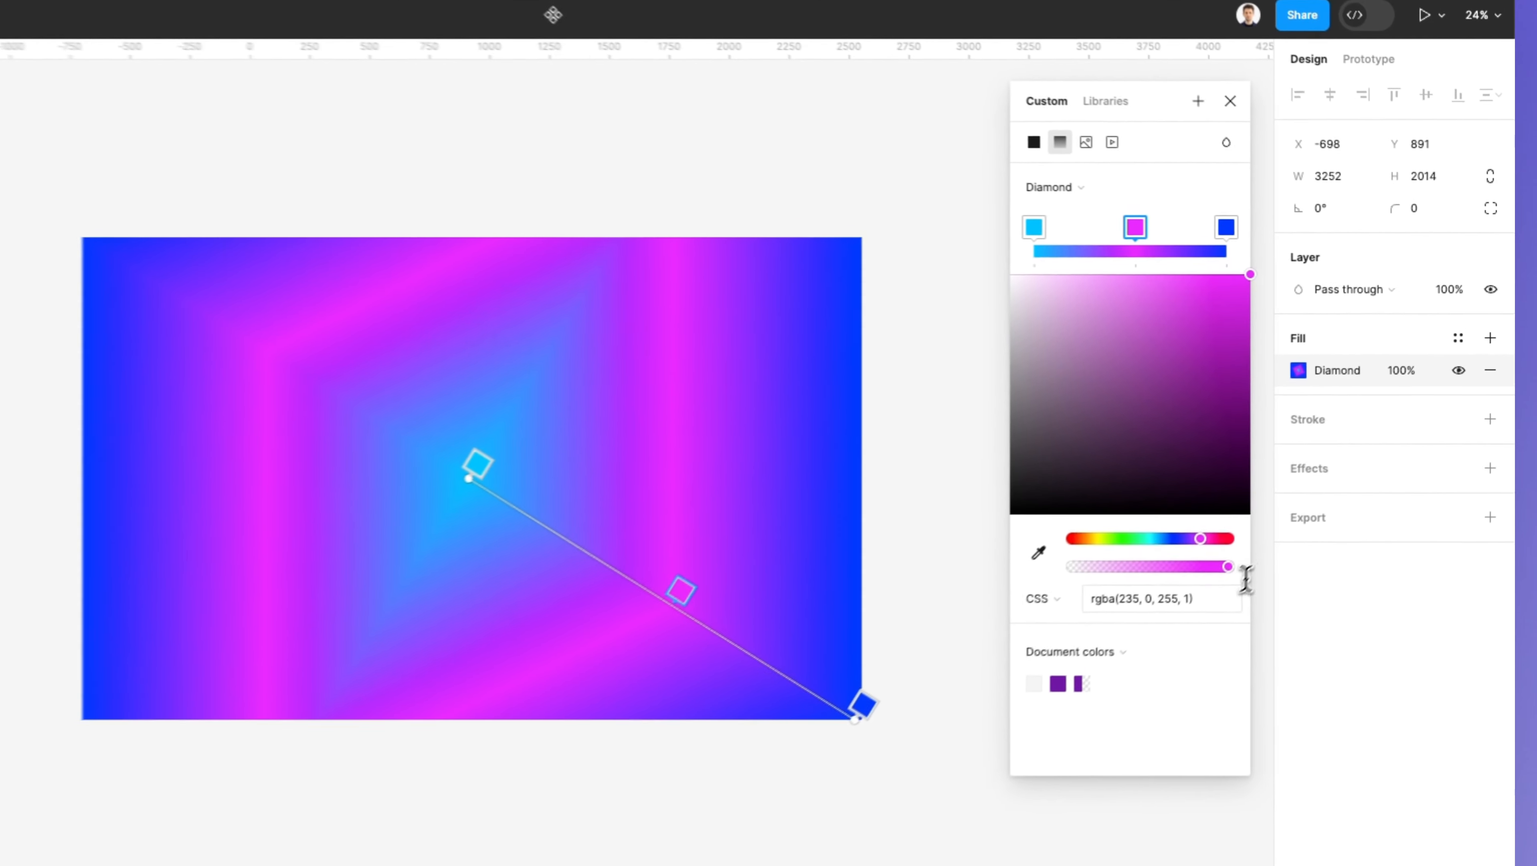
click(1261, 525)
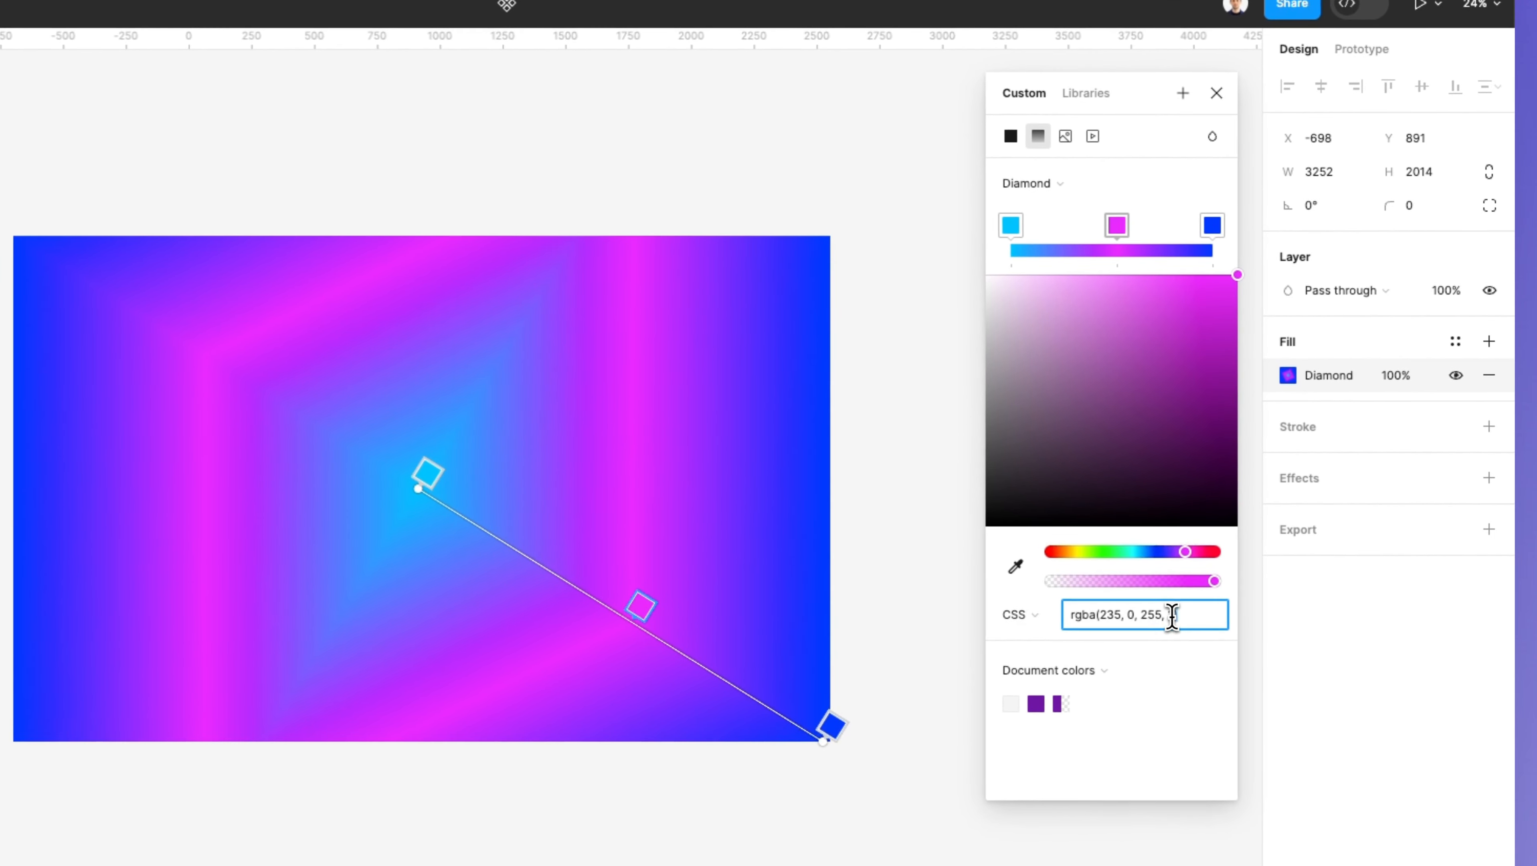
double_click(1173, 615)
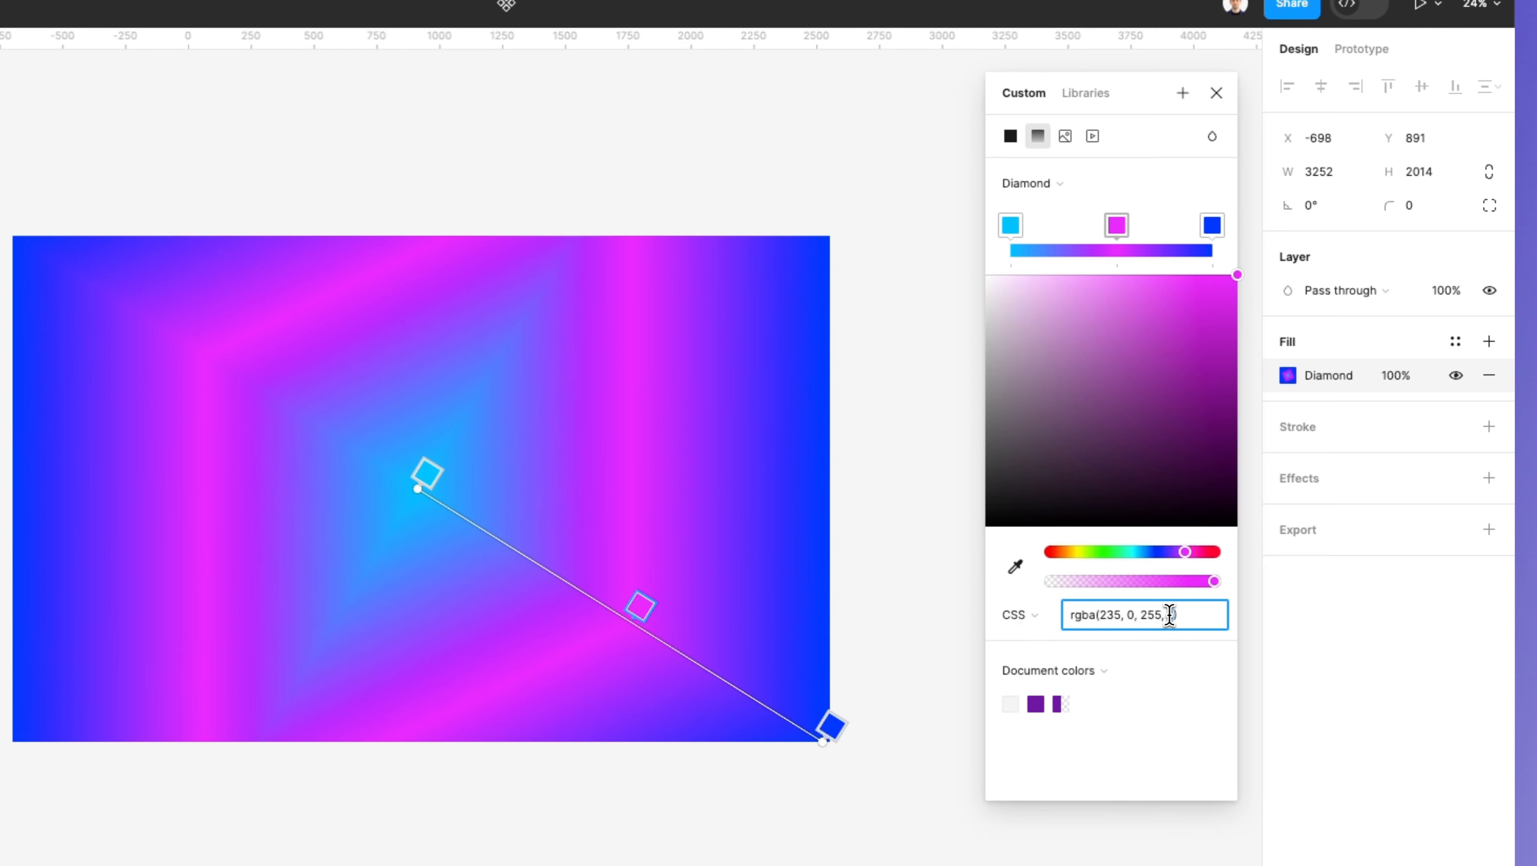
Step: Switch the color value format to HSL, then to HSB, and close the color picker
click(1045, 613)
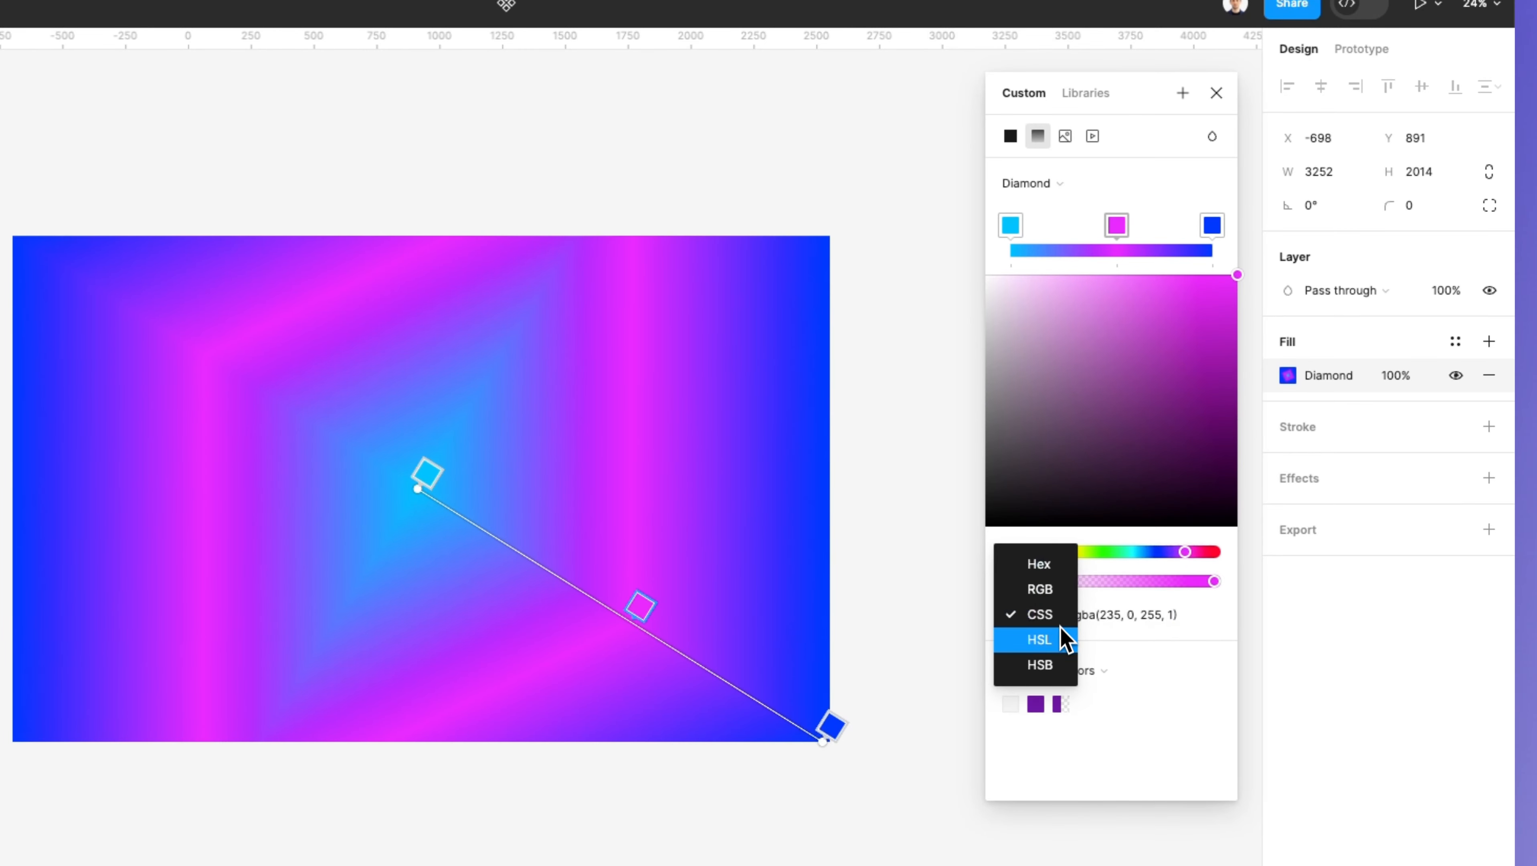
click(1061, 638)
click(1042, 621)
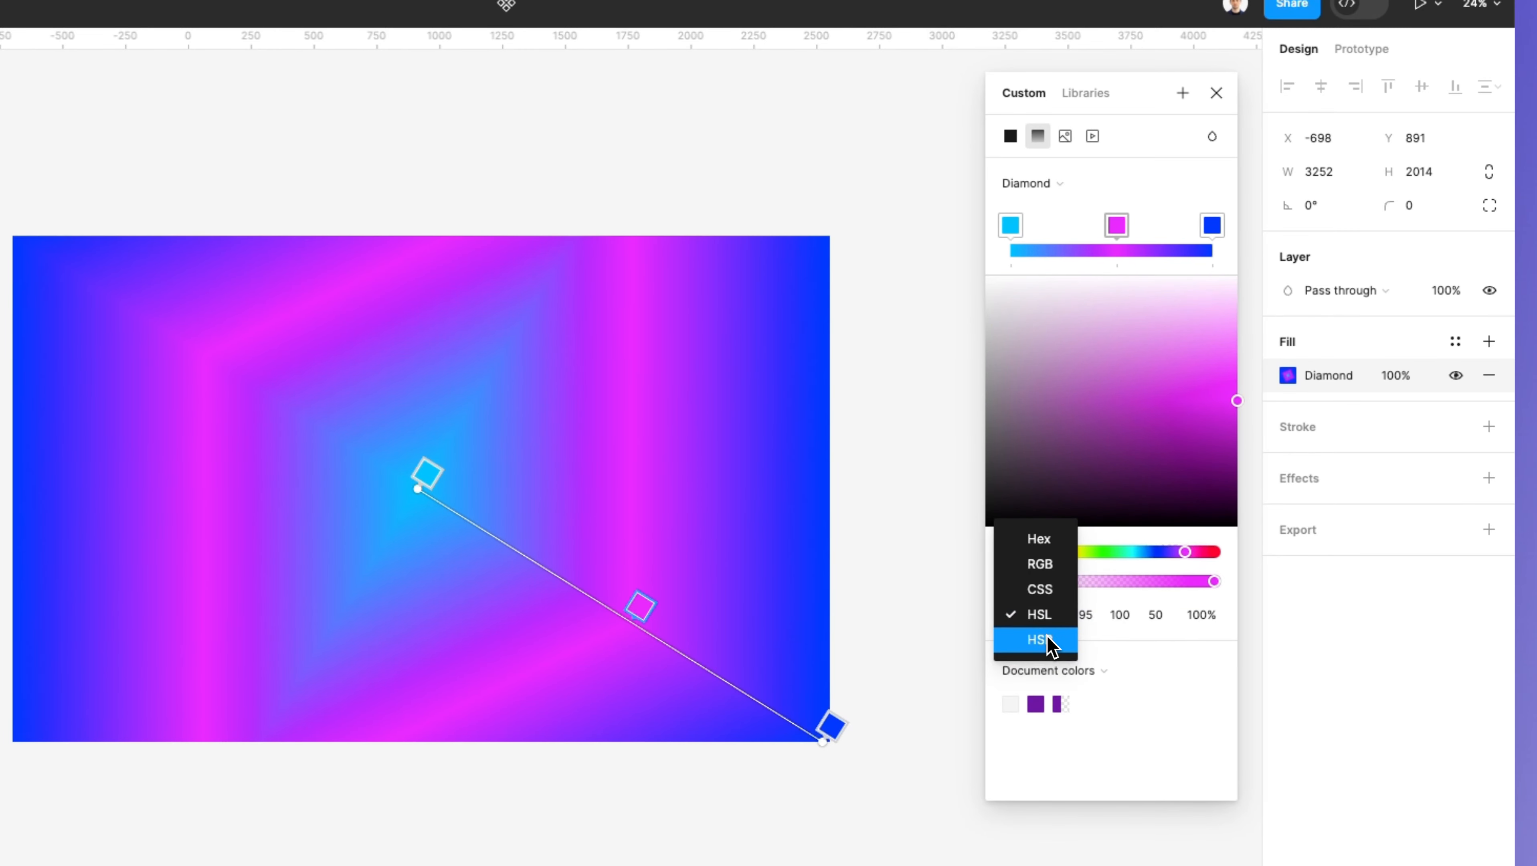
click(1044, 638)
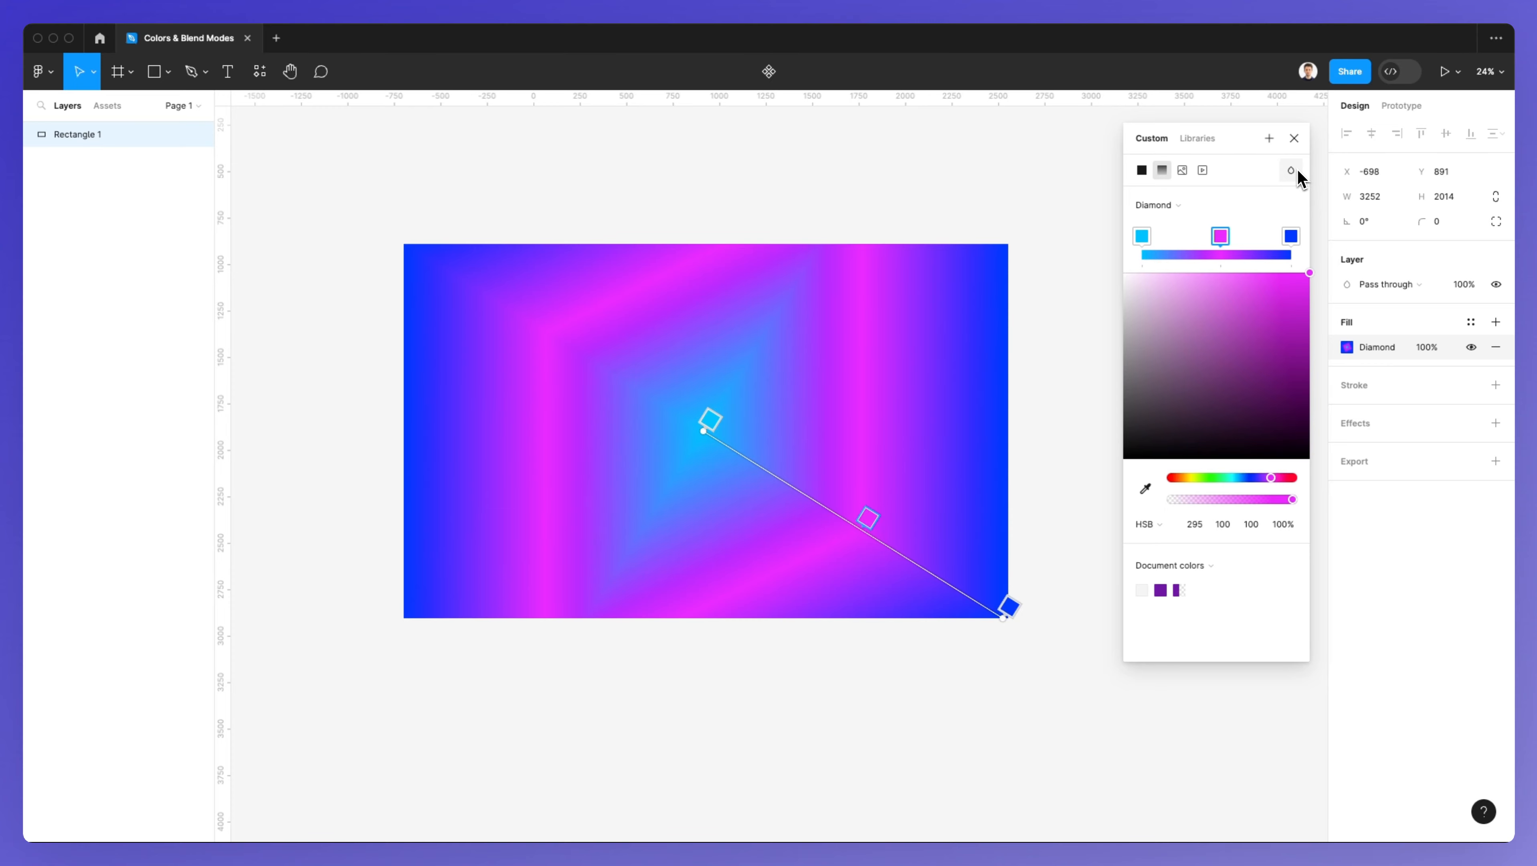
click(1294, 137)
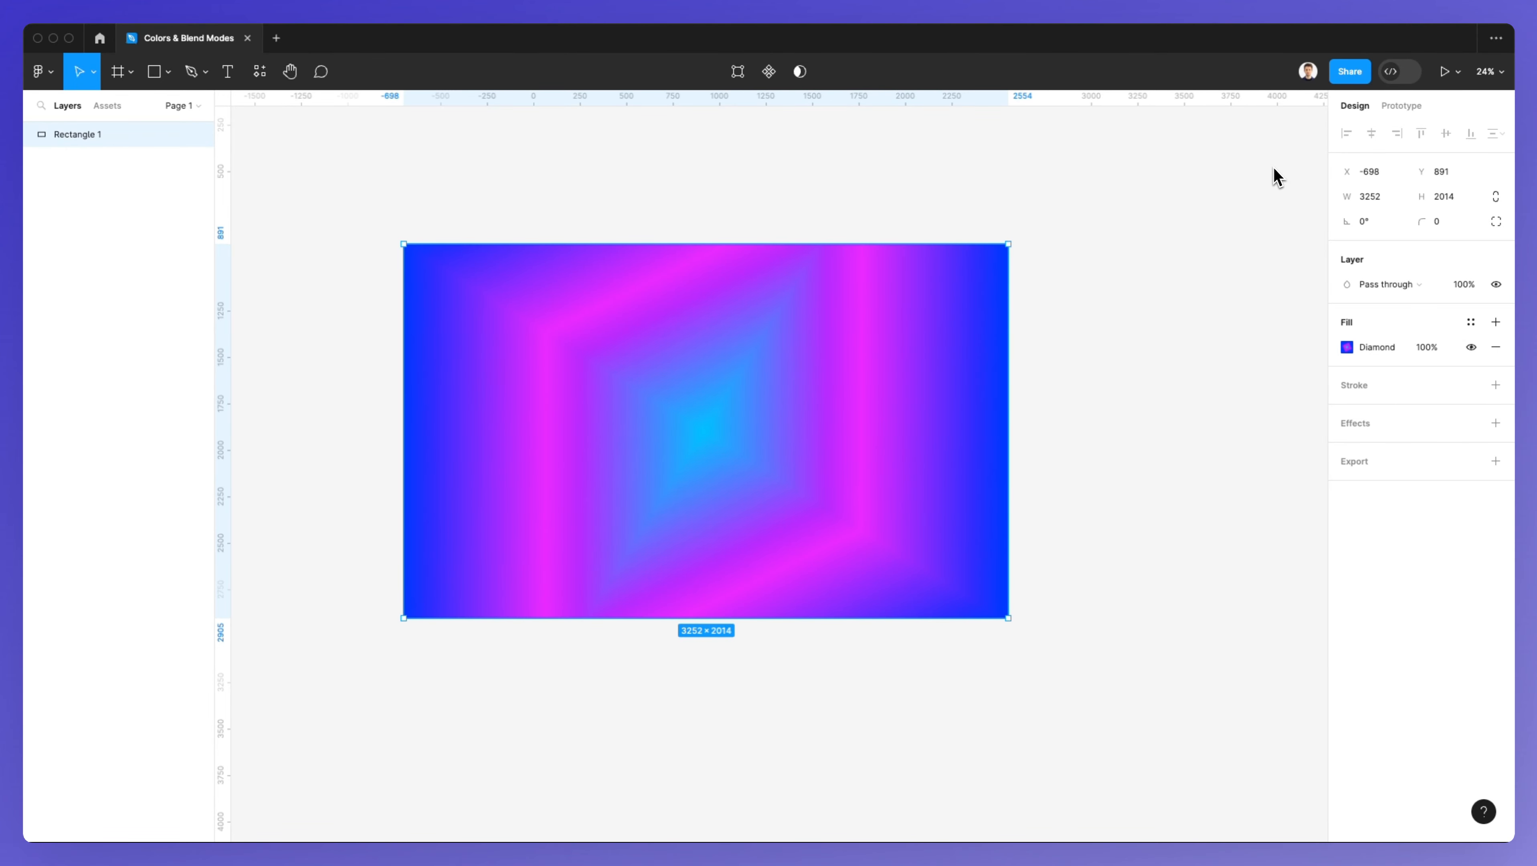